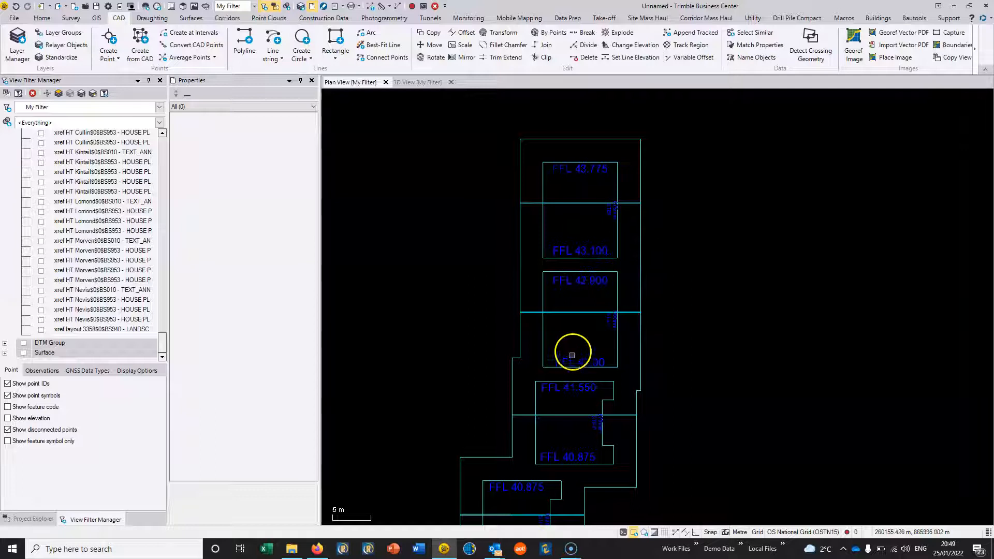
# - Examine the finished floor levels and the paired step lines across the house plots from FFL 43.775 down to FFL 39.975
pyautogui.moveTo(572, 355); pyautogui.dragTo(579, 237, button='middle')
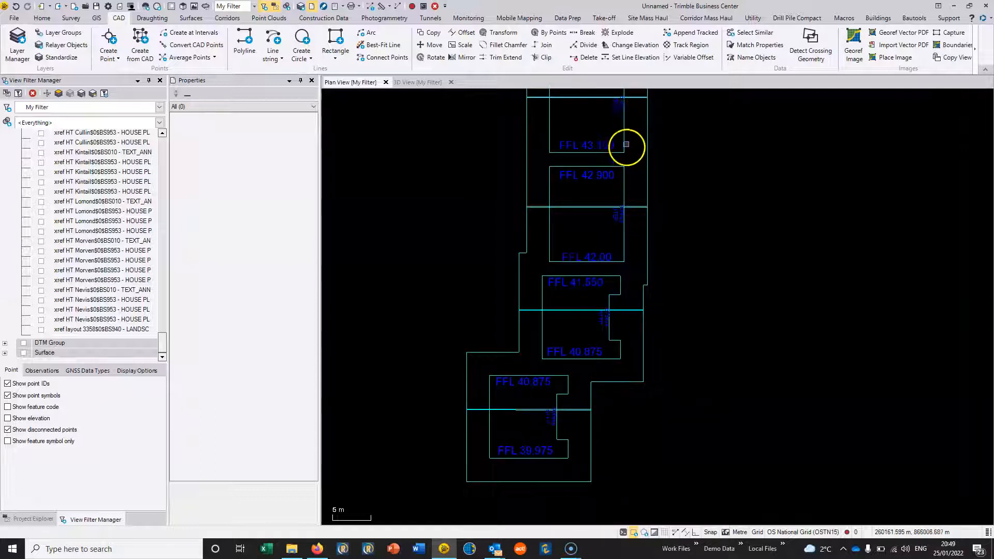
pyautogui.moveTo(628, 138); pyautogui.dragTo(628, 239, button='middle')
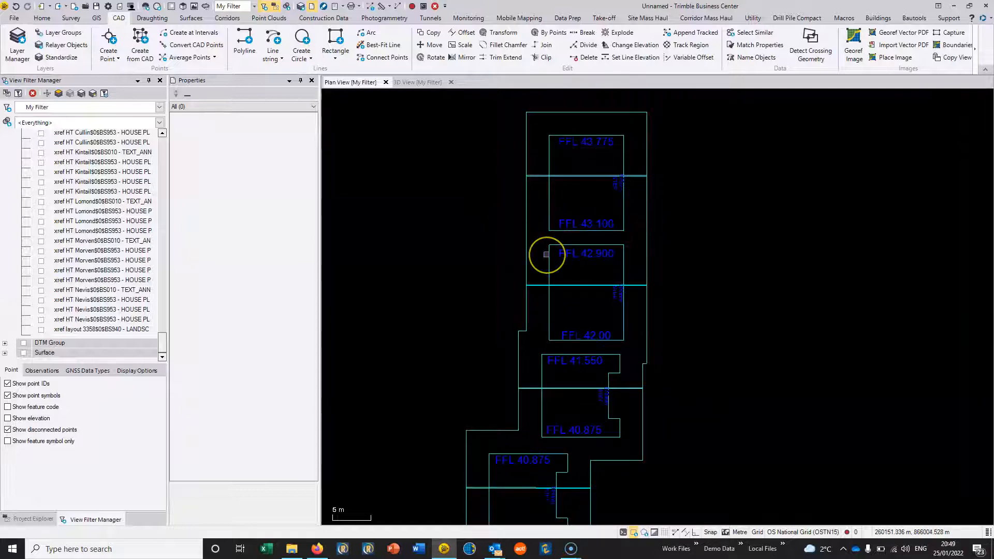
pyautogui.scroll(3, 544, 176)
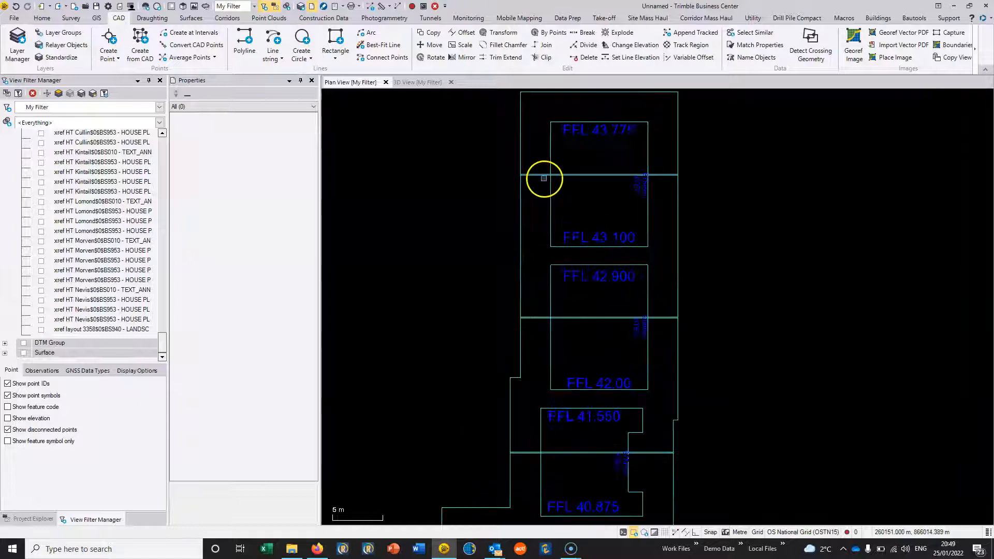
pyautogui.moveTo(558, 192); pyautogui.dragTo(535, 214, button='middle')
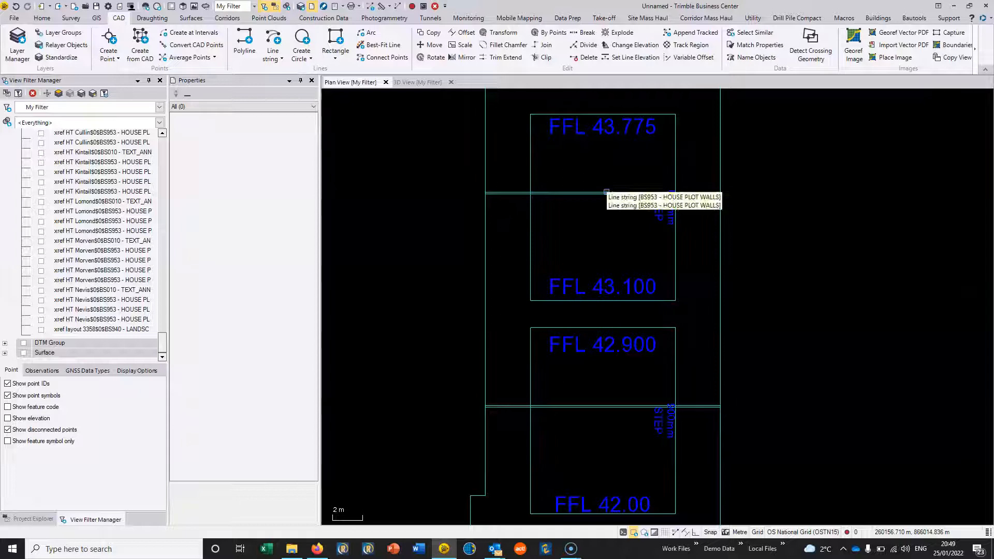
pyautogui.moveTo(620, 479); pyautogui.dragTo(634, 248, button='middle')
pyautogui.scroll(-2, 636, 313)
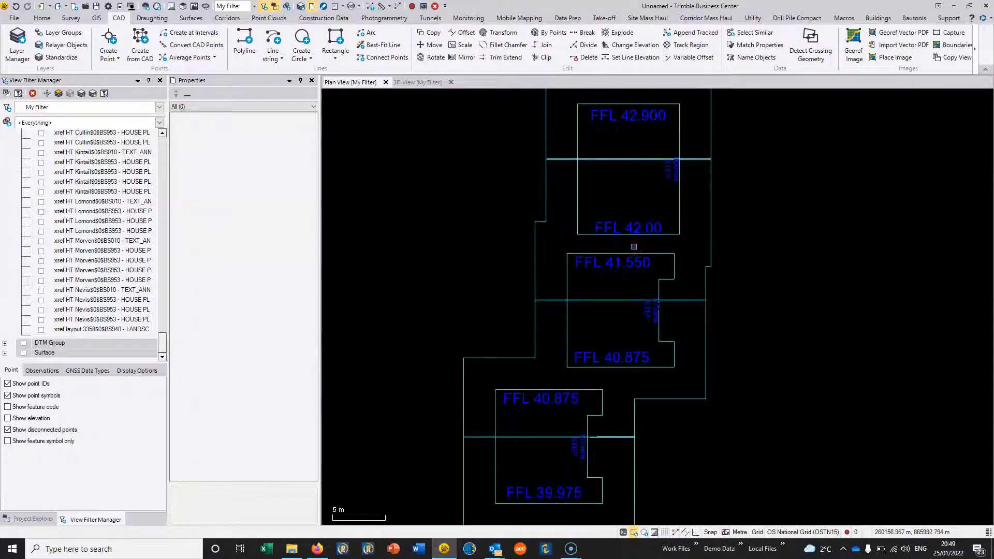
pyautogui.scroll(-1, 648, 283)
pyautogui.moveTo(630, 350)
pyautogui.mouseDown(button='middle')
pyautogui.moveTo(629, 249)
pyautogui.moveTo(620, 297)
pyautogui.mouseUp(button='middle')
pyautogui.moveTo(619, 227)
pyautogui.mouseDown(button='middle')
pyautogui.moveTo(611, 313)
pyautogui.moveTo(612, 292)
pyautogui.mouseUp(button='middle')
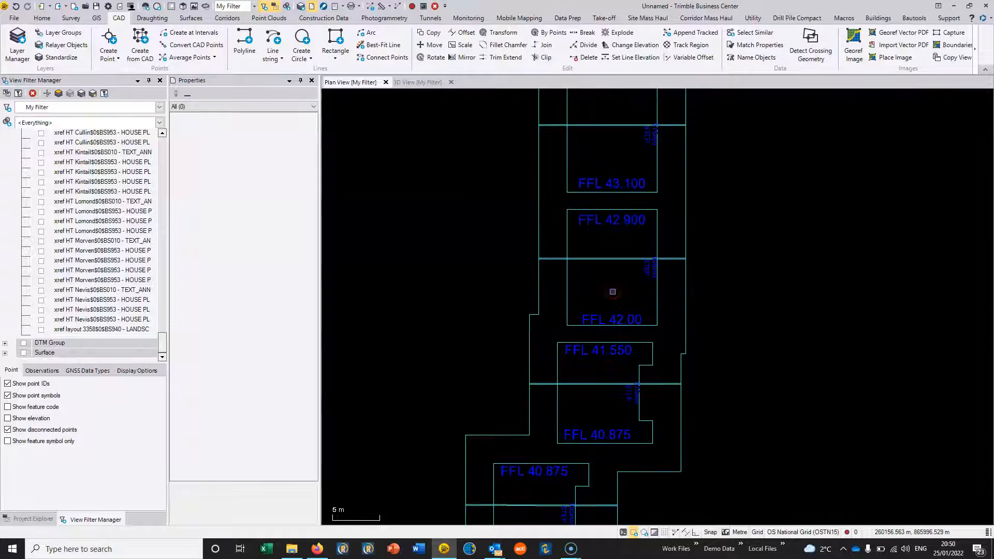
pyautogui.scroll(-1, 613, 292)
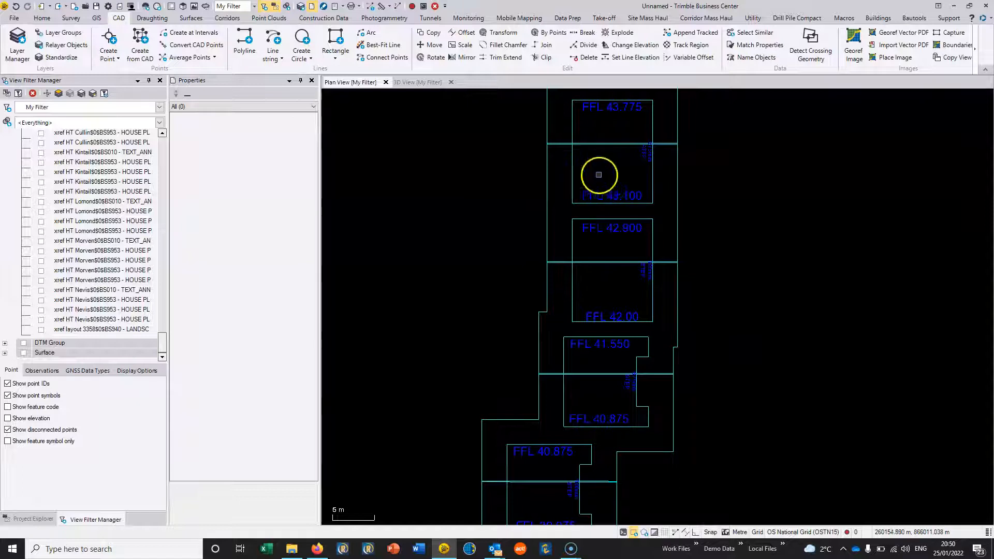
pyautogui.scroll(-1, 601, 159)
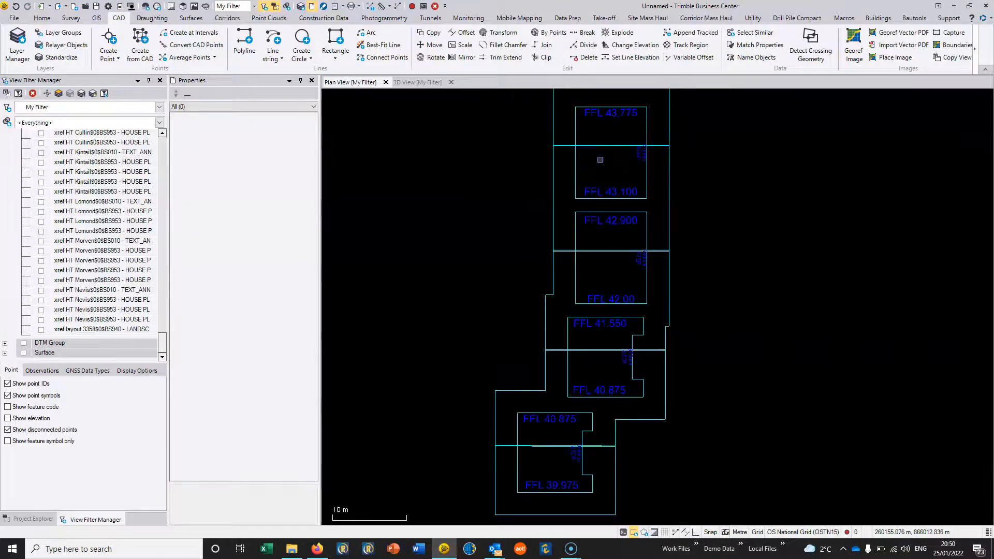
# - Set the upper line of the paired plot wall lines between FFL 43.775 and FFL 43.100 to an absolute elevation of 43.775
pyautogui.scroll(5, 624, 133)
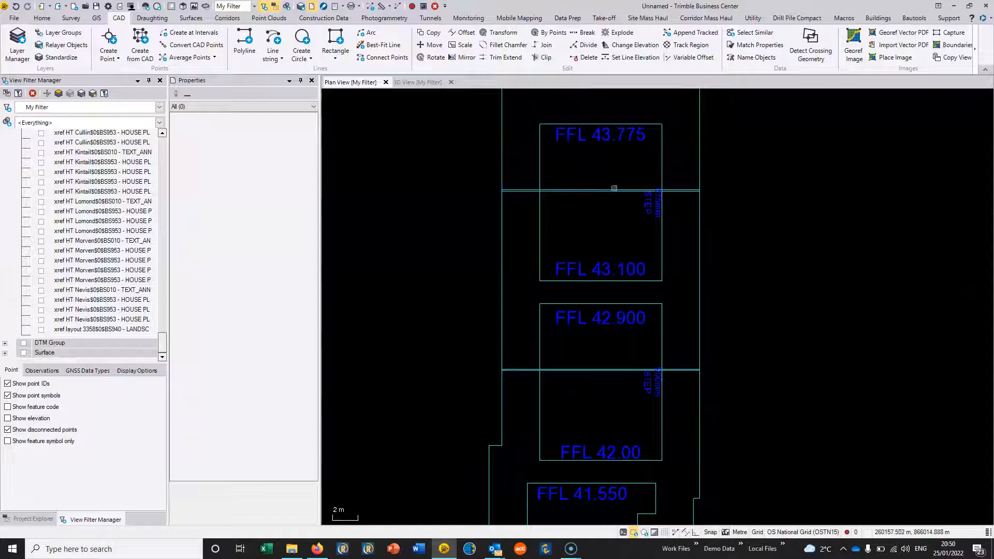
pyautogui.click(615, 187)
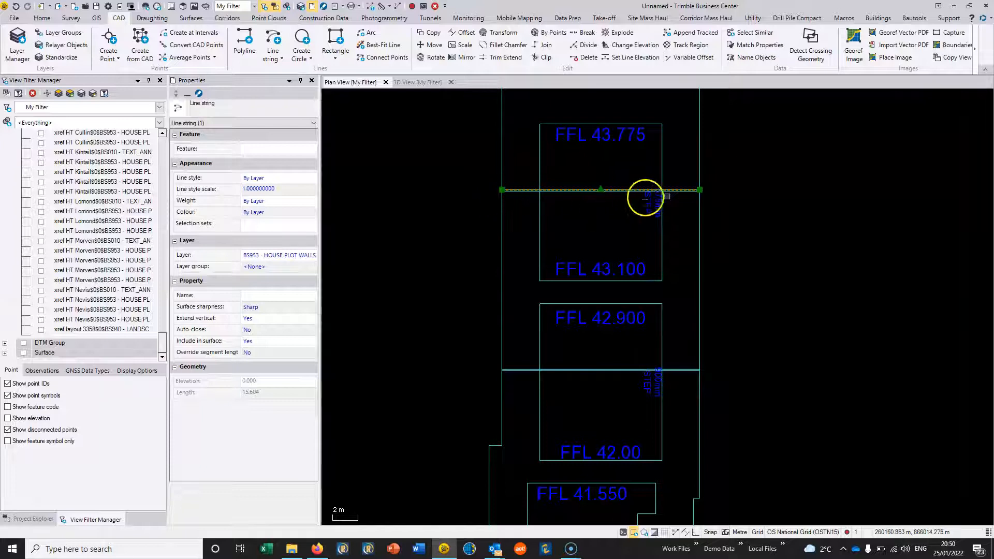
pyautogui.scroll(2, 590, 196)
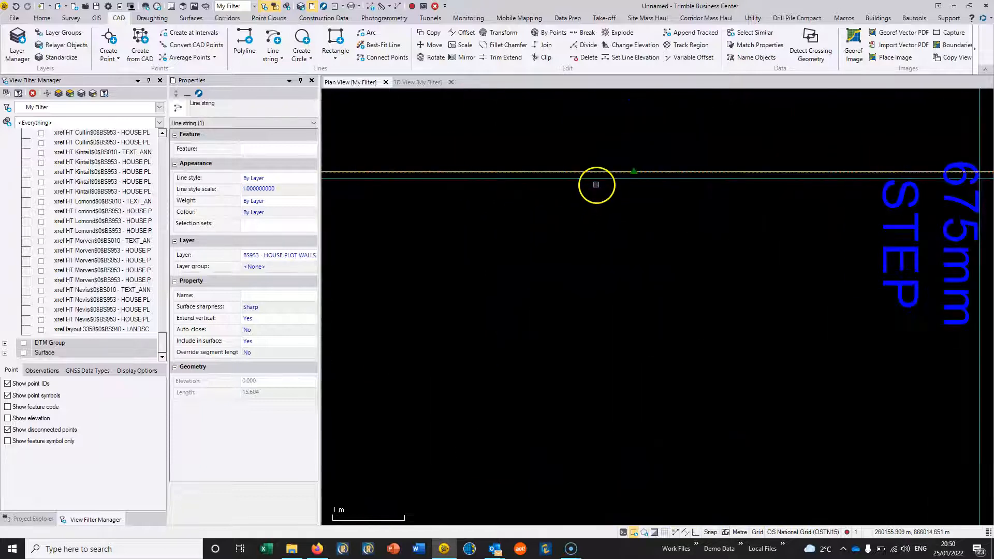
pyautogui.scroll(-3, 611, 187)
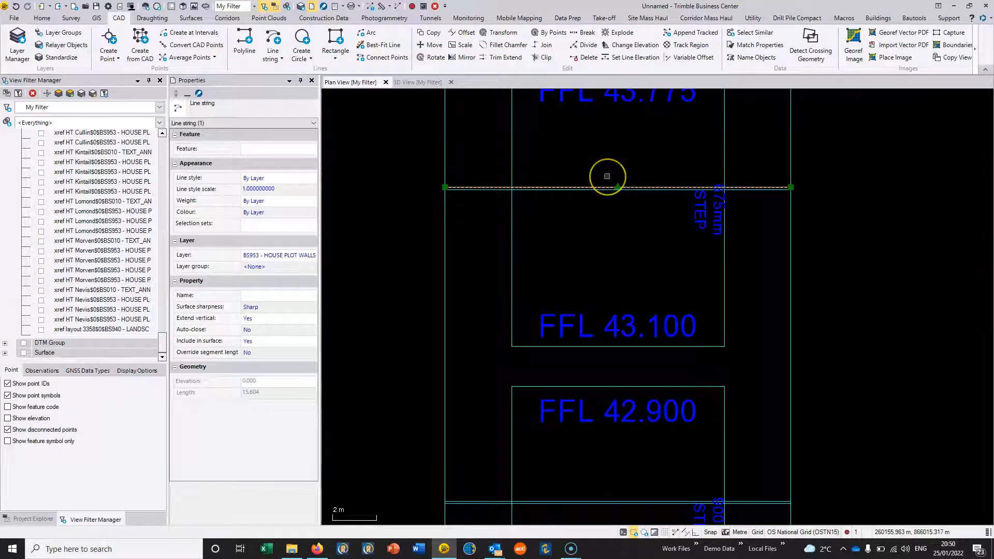
pyautogui.click(625, 47)
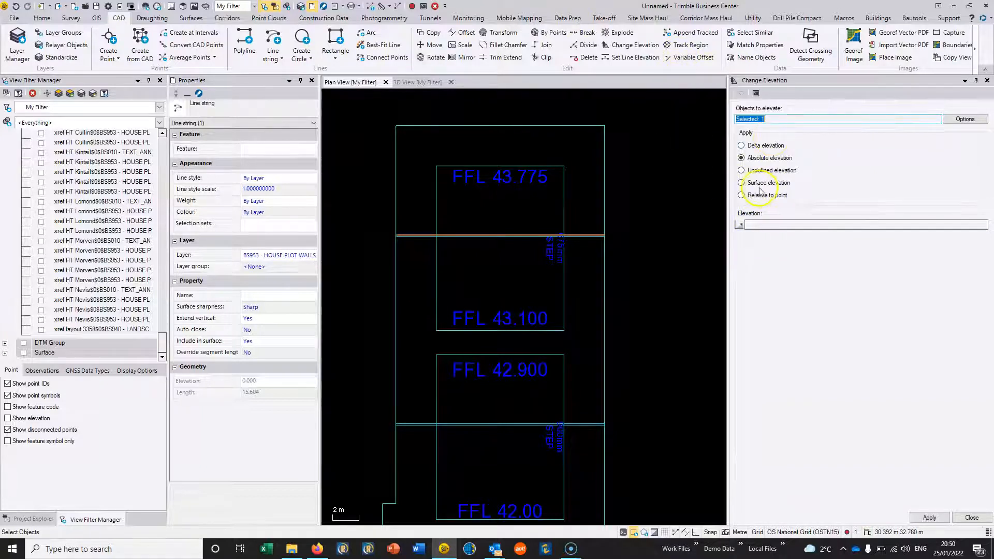
pyautogui.click(761, 225)
pyautogui.click(535, 177)
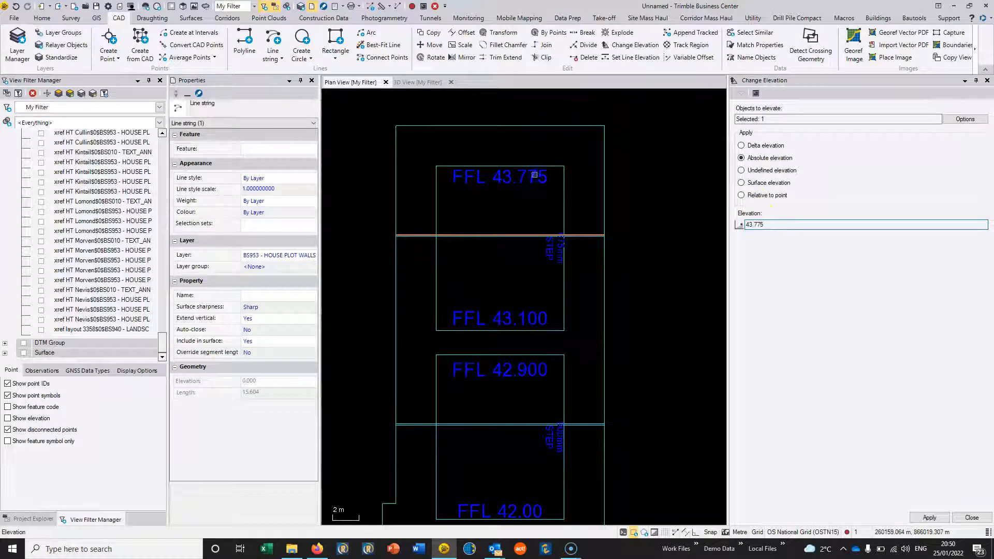
pyautogui.press('Return')
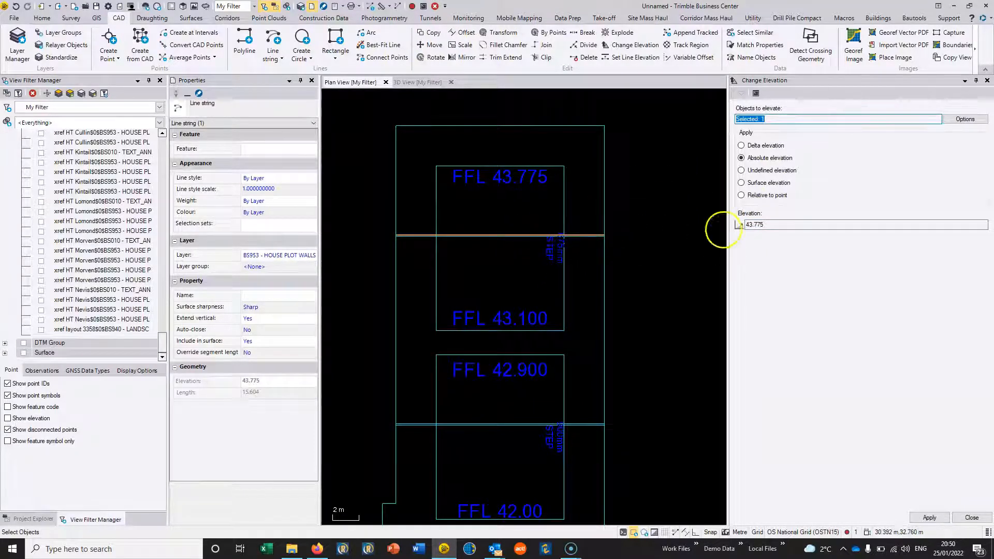
# - Set the lower line of the paired plot wall lines above FFL 43.100 to an absolute elevation of 43.100
pyautogui.scroll(3, 511, 241)
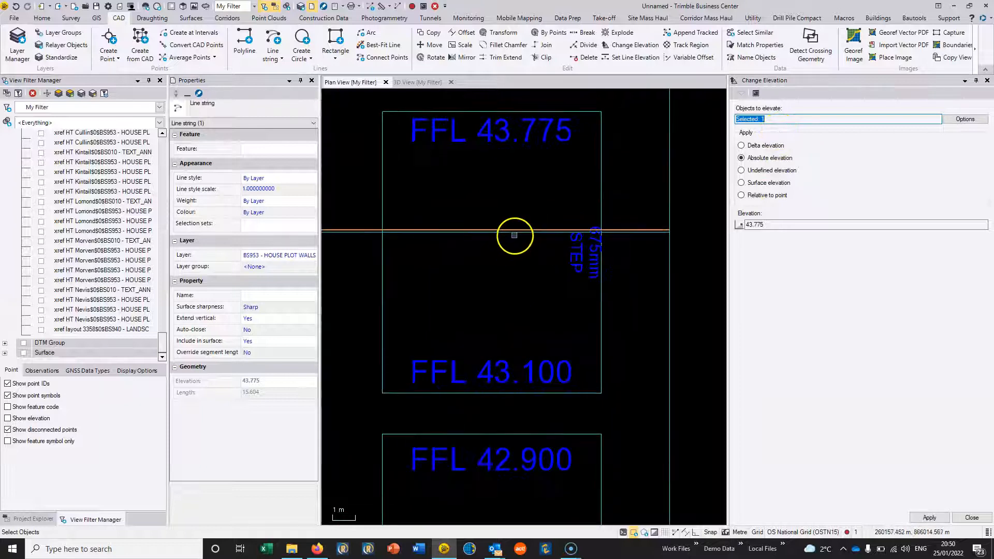
pyautogui.click(516, 231)
pyautogui.click(549, 240)
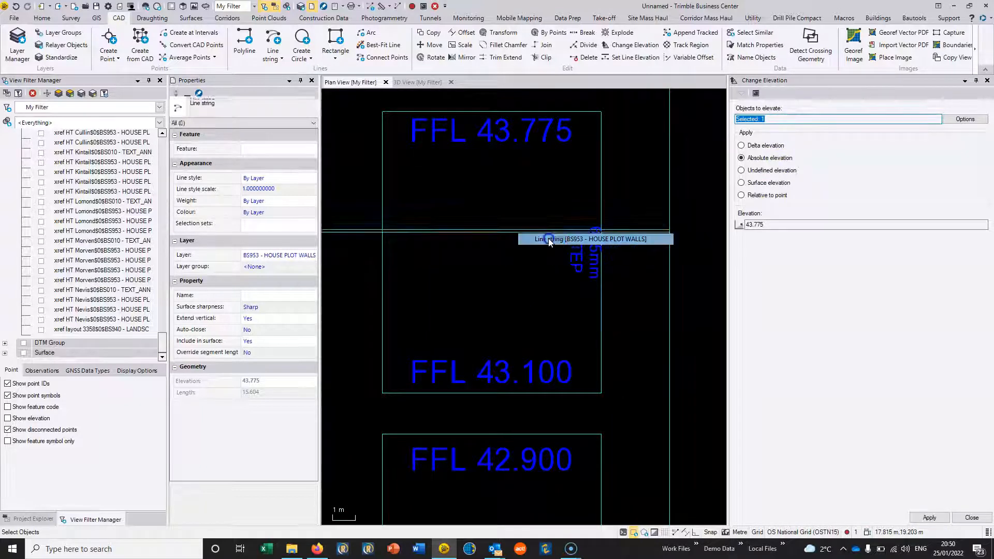
pyautogui.doubleClick(776, 225)
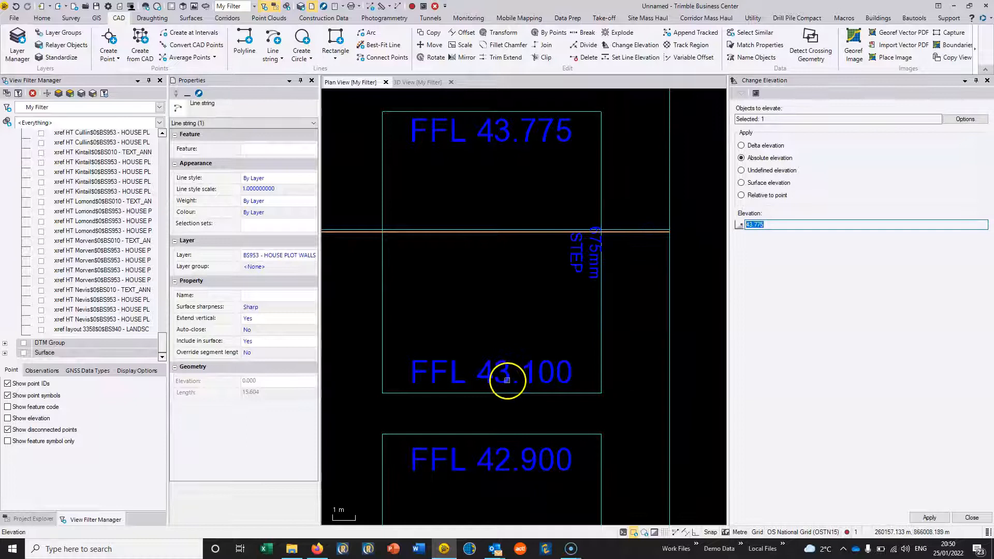
pyautogui.press('Return')
# - Try to elevate the upper wall line of the 900 mm step between FFL 42.900 and FFL 42.00 to 42.900
pyautogui.moveTo(492, 406); pyautogui.dragTo(554, 160, button='middle')
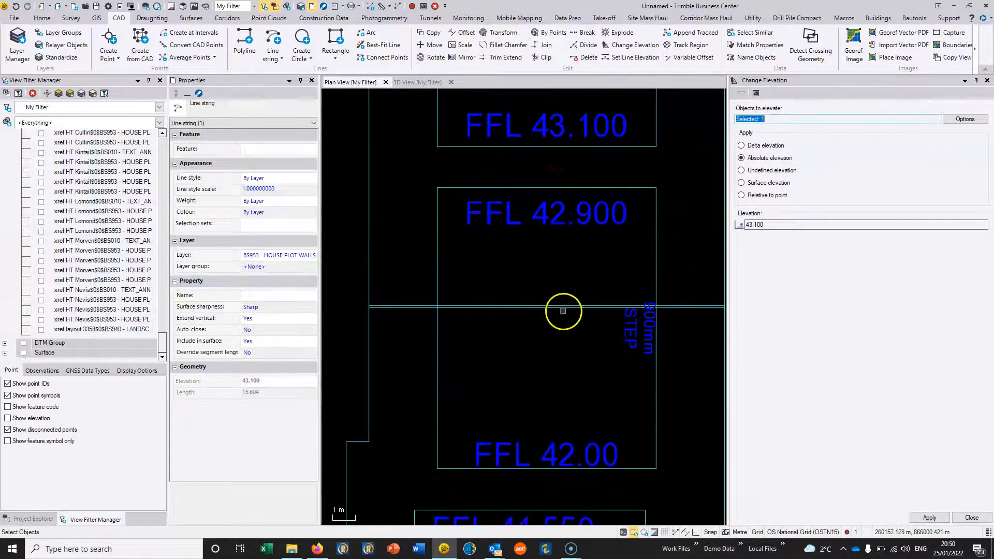
pyautogui.click(564, 306)
pyautogui.click(582, 215)
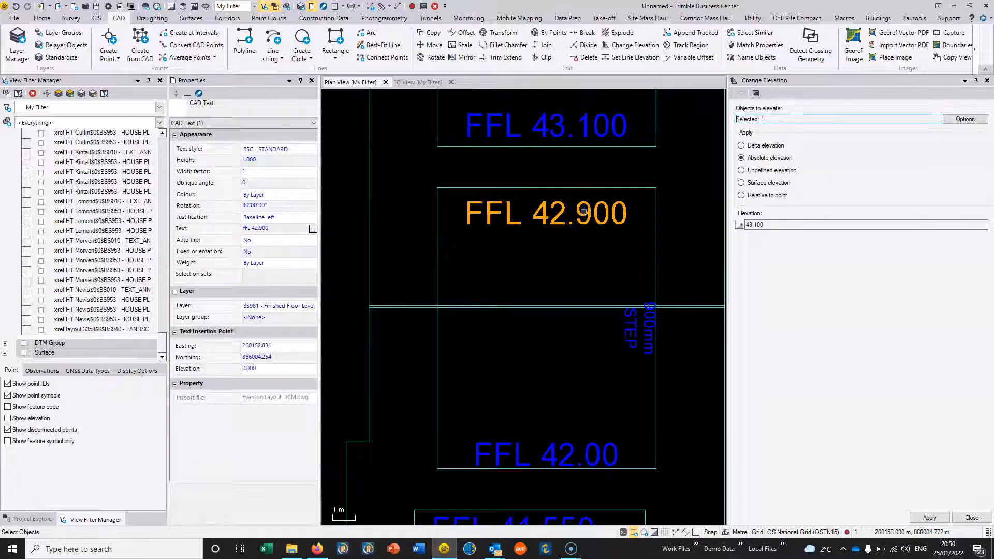
pyautogui.press('Return')
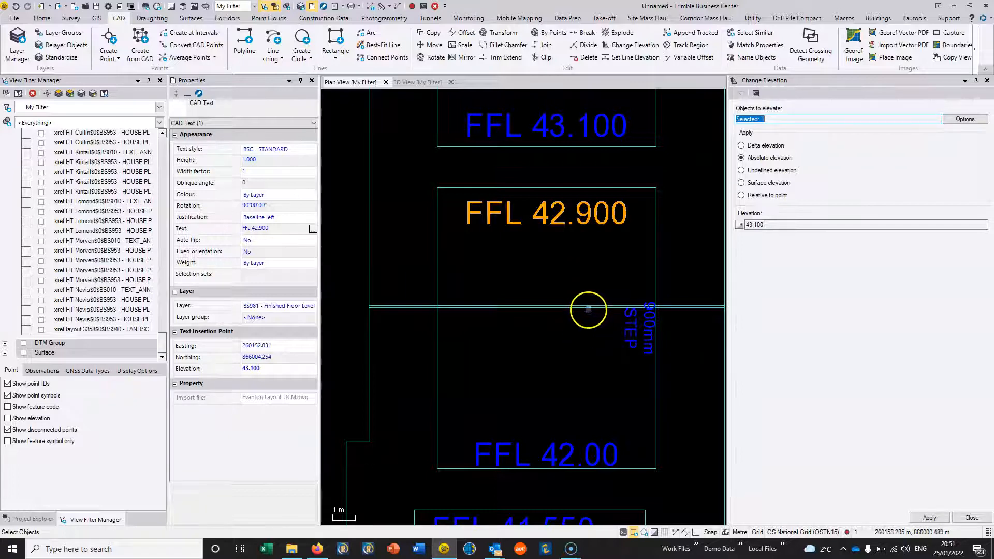
# - Set the lower wall line of the 900 mm step above FFL 42.00 to an absolute elevation of 42.000
pyautogui.click(586, 308)
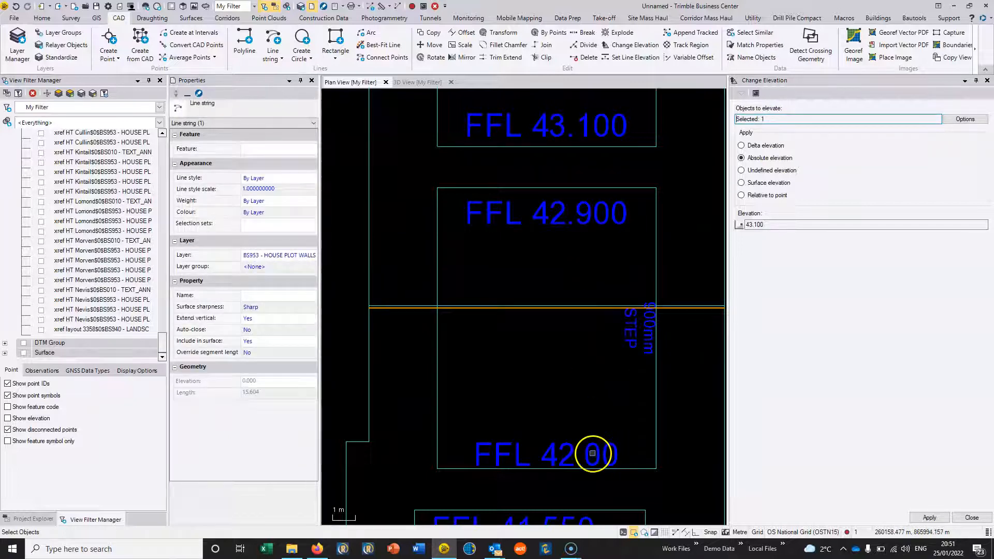
pyautogui.click(757, 224)
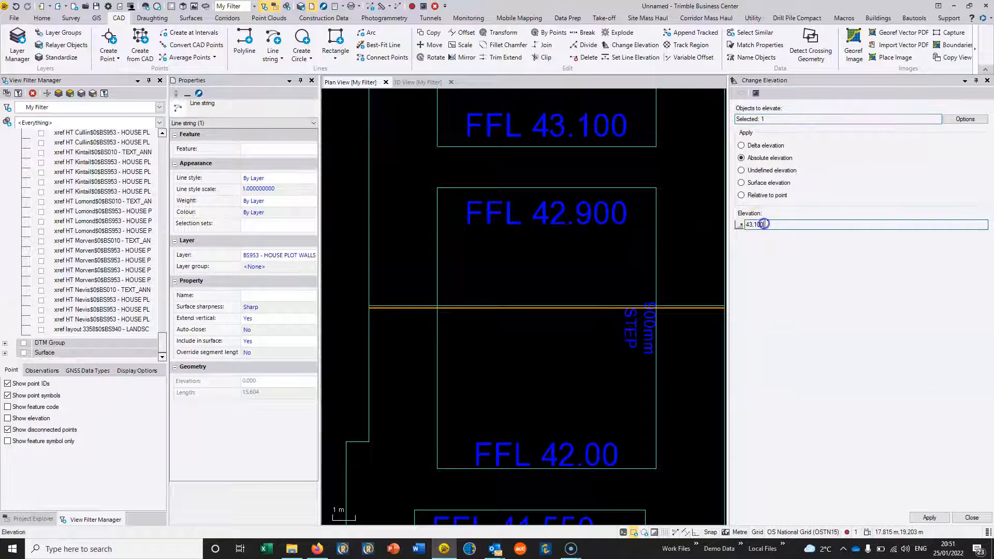
pyautogui.click(593, 447)
pyautogui.press('Return')
# - Set the upper wall line of the 675 mm step below FFL 41.550 to an absolute elevation of 41.550
pyautogui.moveTo(594, 460); pyautogui.dragTo(604, 210, button='middle')
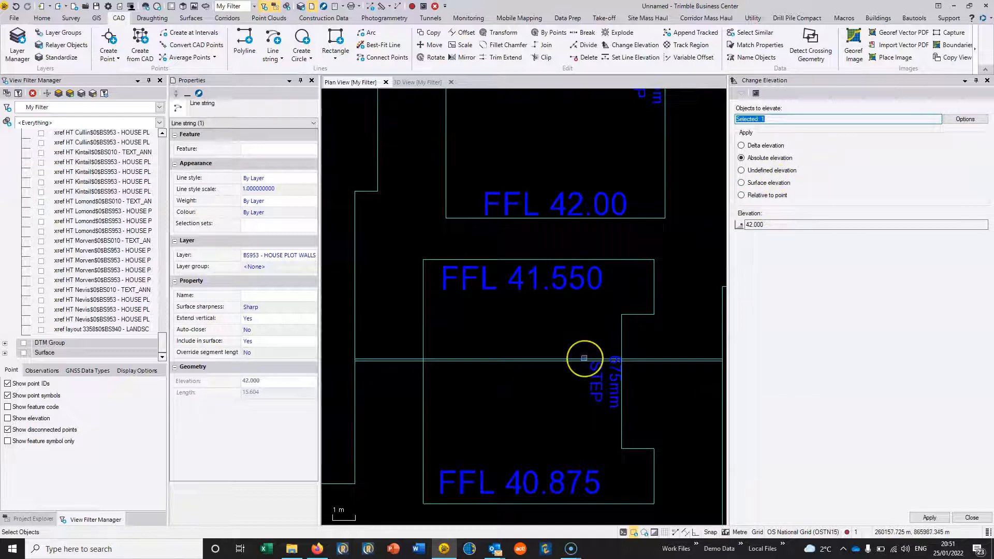
pyautogui.click(584, 358)
pyautogui.moveTo(779, 224); pyautogui.dragTo(690, 221)
pyautogui.write('41.55')
pyautogui.press('Return')
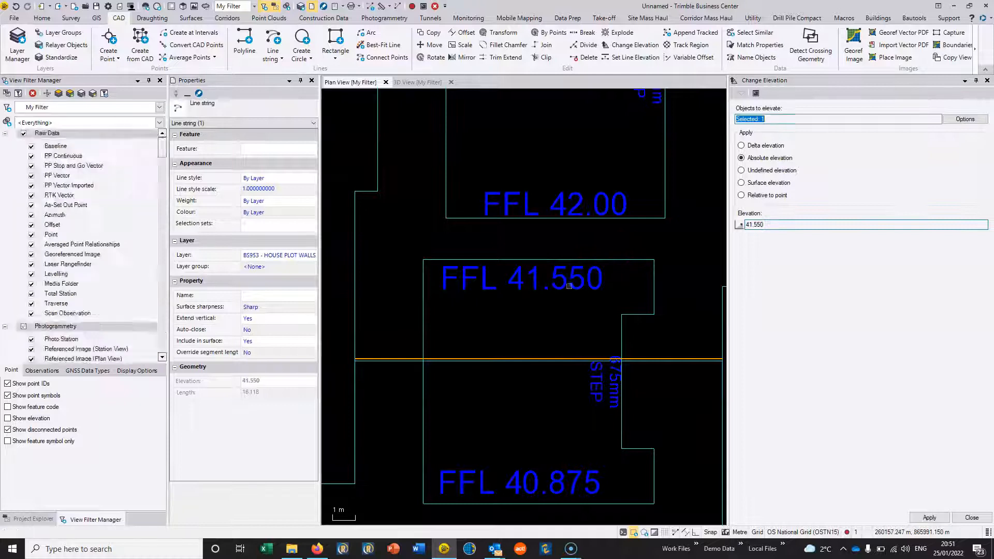
# - Set the lower wall line of the 675 mm step below FFL 41.550 to an absolute elevation of 40.875
pyautogui.moveTo(520, 404); pyautogui.dragTo(540, 261, button='middle')
pyautogui.click(561, 220)
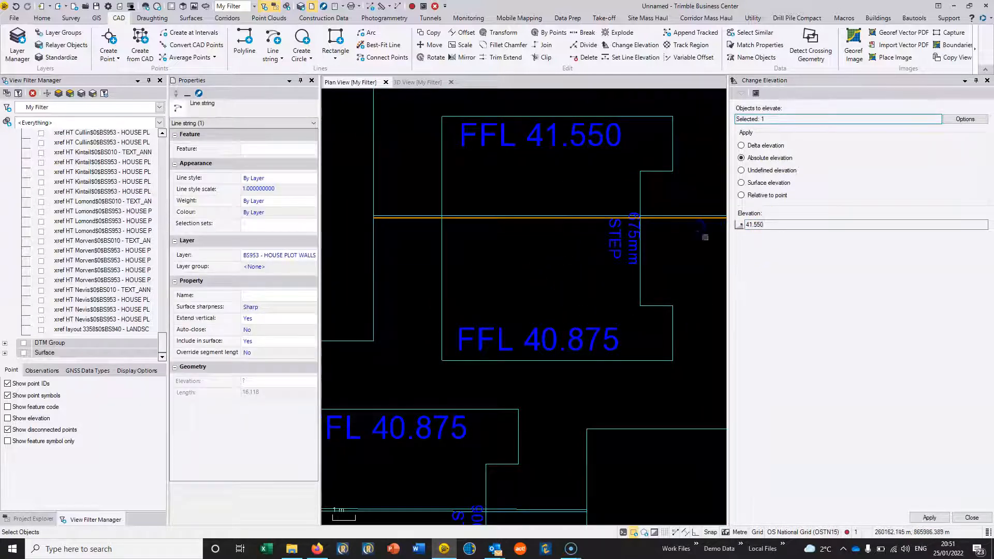
pyautogui.doubleClick(758, 224)
pyautogui.write('40.875')
pyautogui.press('Return')
# - Set the upper wall line of the 900 mm step in the lowest plot to an absolute elevation of 40.875
pyautogui.moveTo(618, 381); pyautogui.dragTo(595, 155, button='middle')
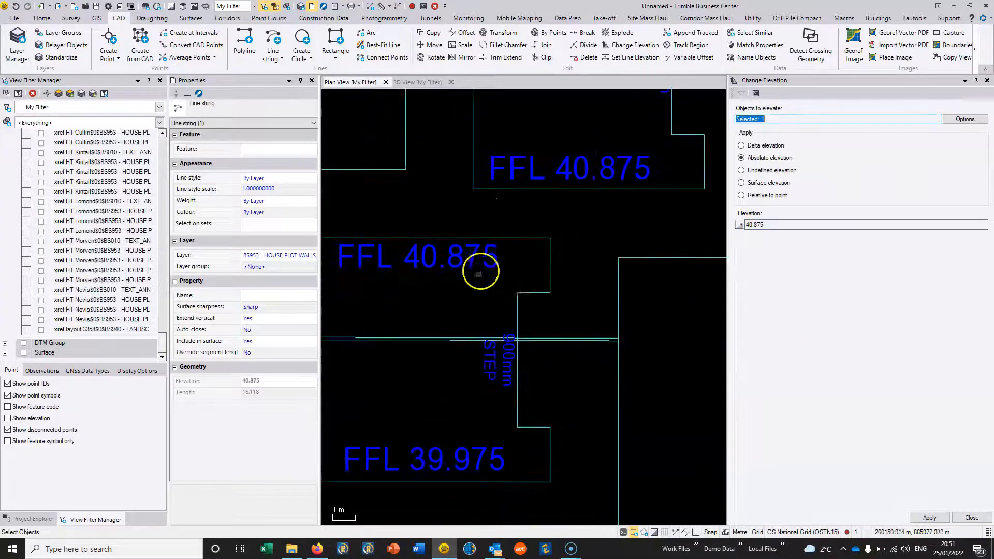
pyautogui.moveTo(482, 264); pyautogui.dragTo(561, 201, button='middle')
pyautogui.click(538, 272)
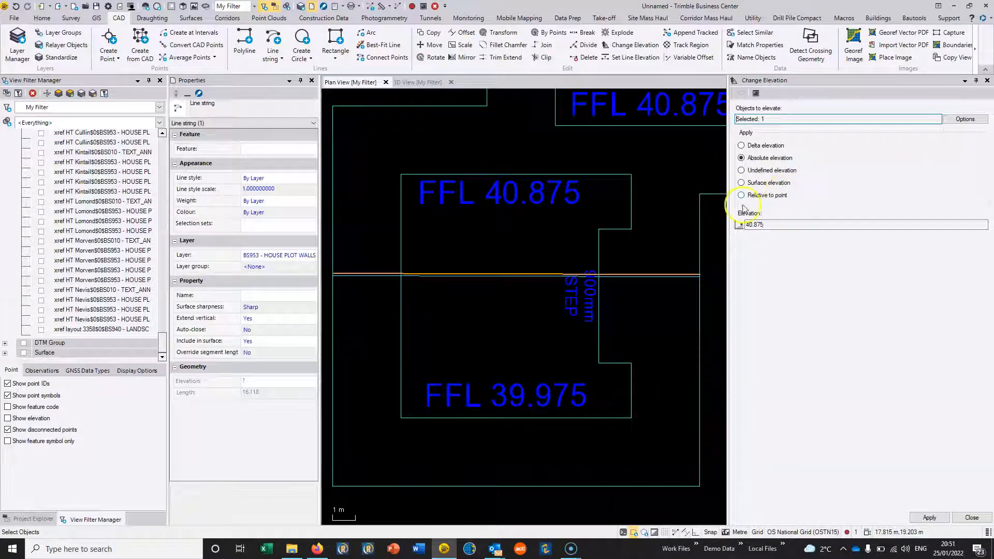
pyautogui.doubleClick(766, 224)
# - Set the lower wall line of the 900 mm step above FFL 39.975 to elevation 39.975 and close the Change Elevation command
pyautogui.moveTo(537, 274); pyautogui.dragTo(554, 165, button='middle')
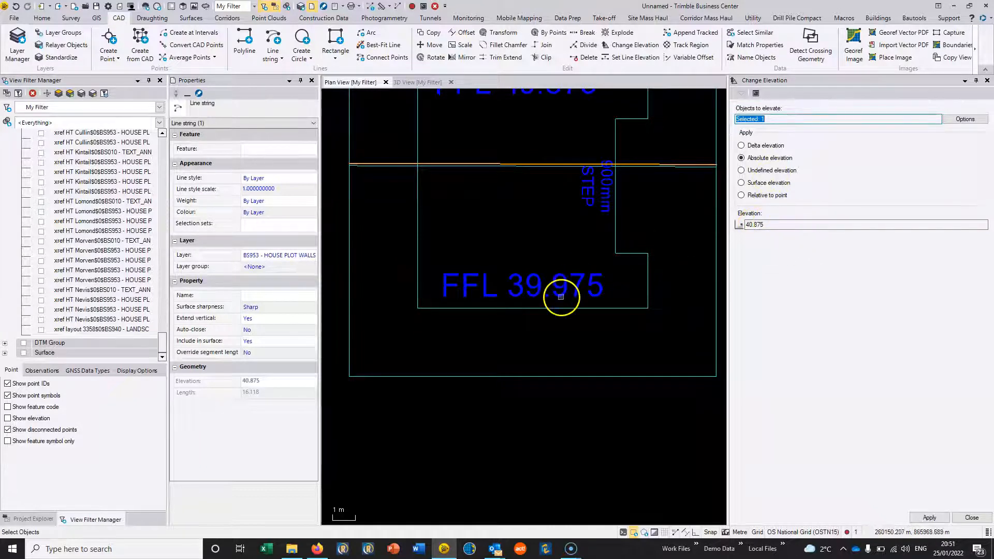
pyautogui.click(571, 167)
pyautogui.doubleClick(755, 224)
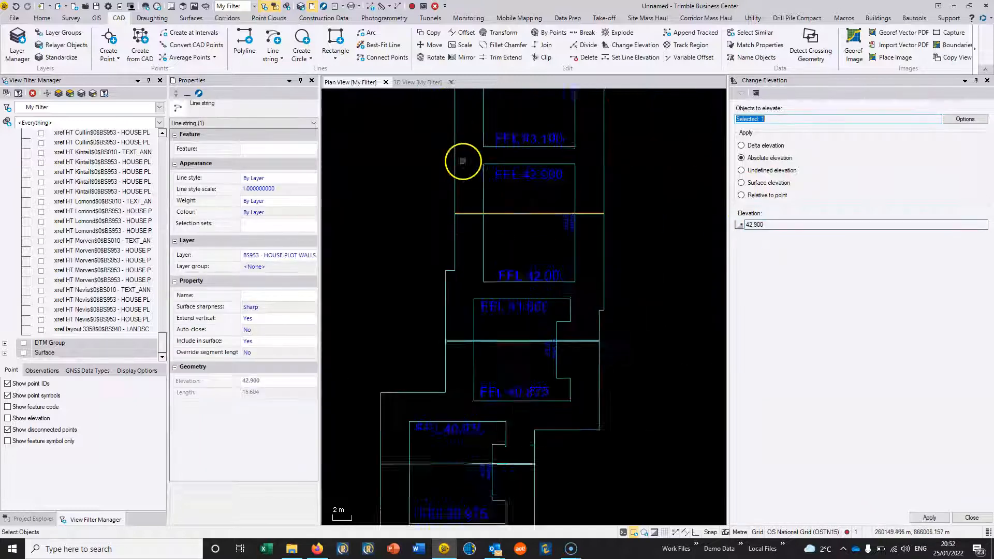
pyautogui.scroll(-1, 462, 162)
pyautogui.moveTo(561, 163); pyautogui.dragTo(535, 255, button='middle')
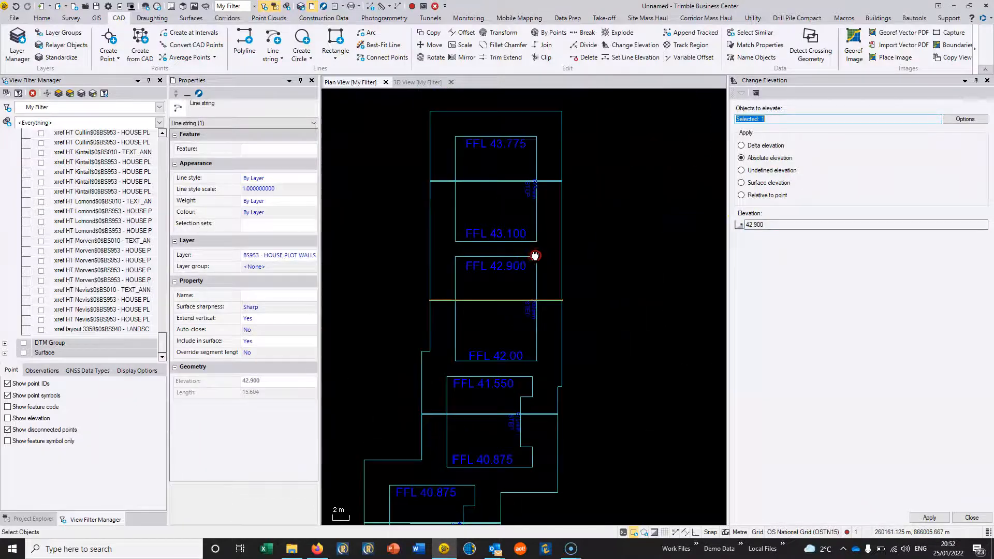
pyautogui.click(985, 81)
# - Select the outer boundary line string around the house plots and open it in Edit Line string
pyautogui.scroll(-3, 533, 194)
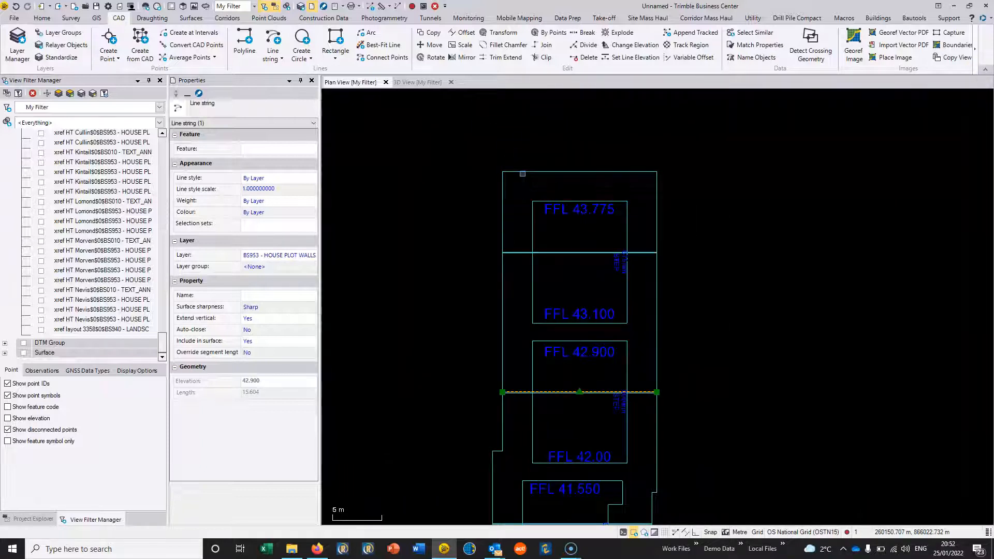
pyautogui.click(524, 169)
pyautogui.click(527, 172)
pyautogui.rightClick(527, 173)
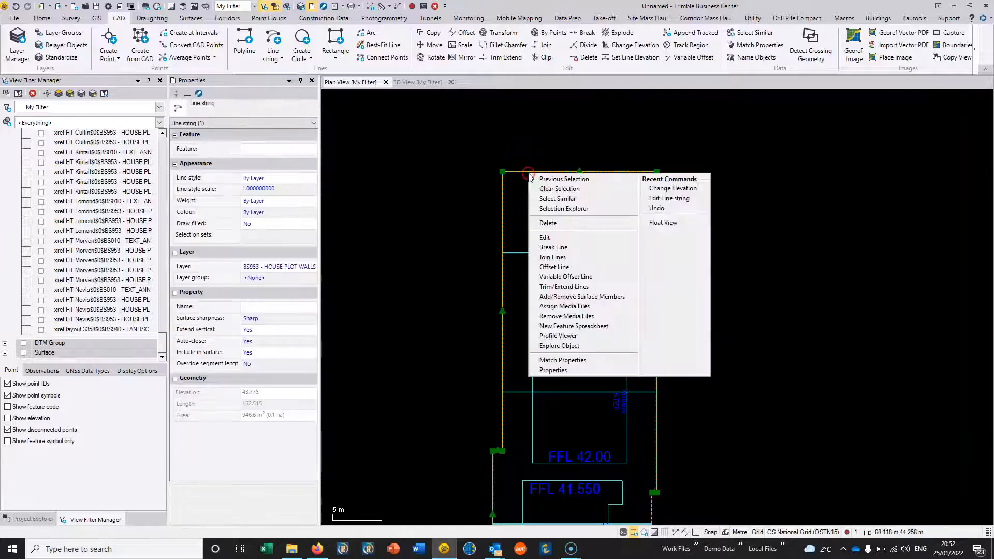
pyautogui.click(548, 238)
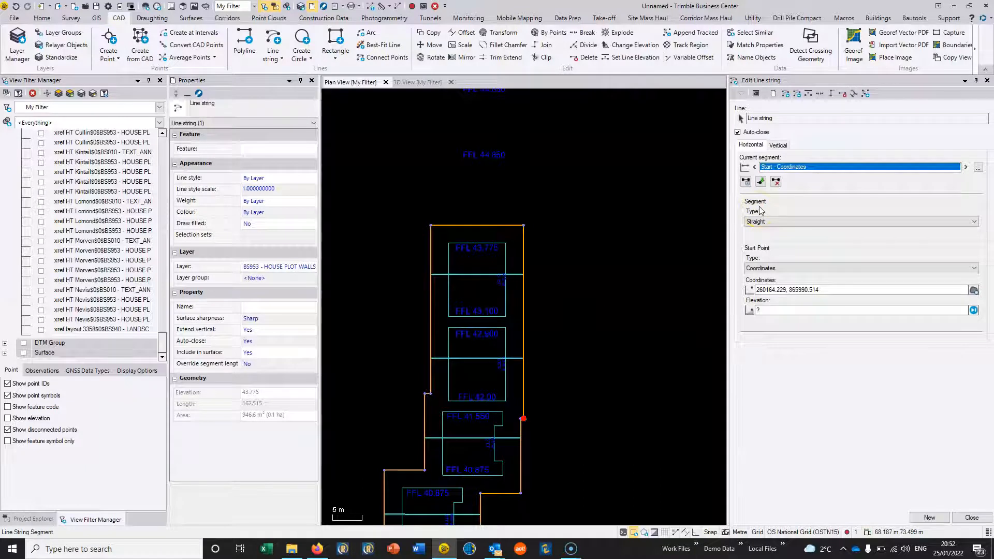
# - Cycle through the boundary's horizontal segments to examine the coordinates and elevation of each vertex
pyautogui.press('Down')
pyautogui.press('Down')
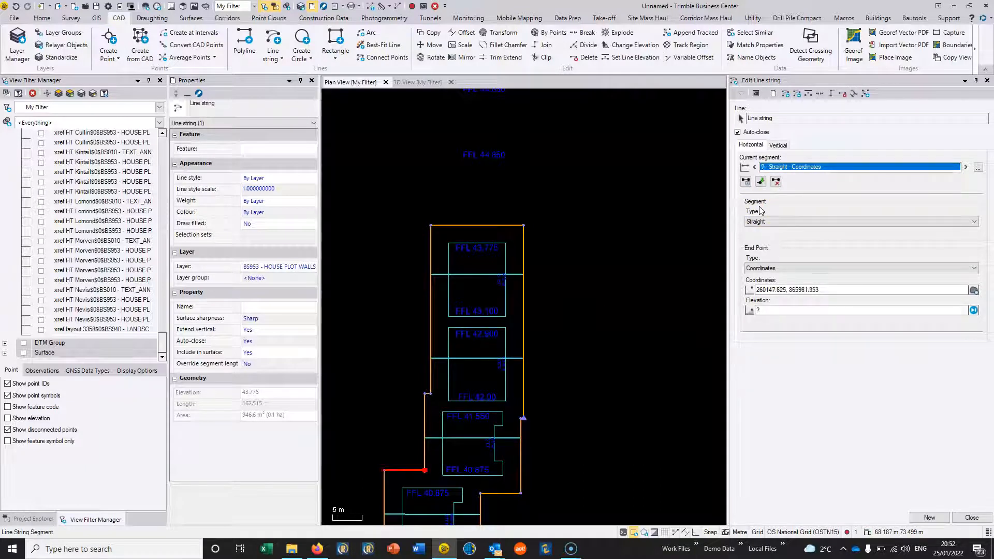
pyautogui.press('Up')
pyautogui.press('Up')
pyautogui.press('Up')
pyautogui.press('Up')
pyautogui.press('Up')
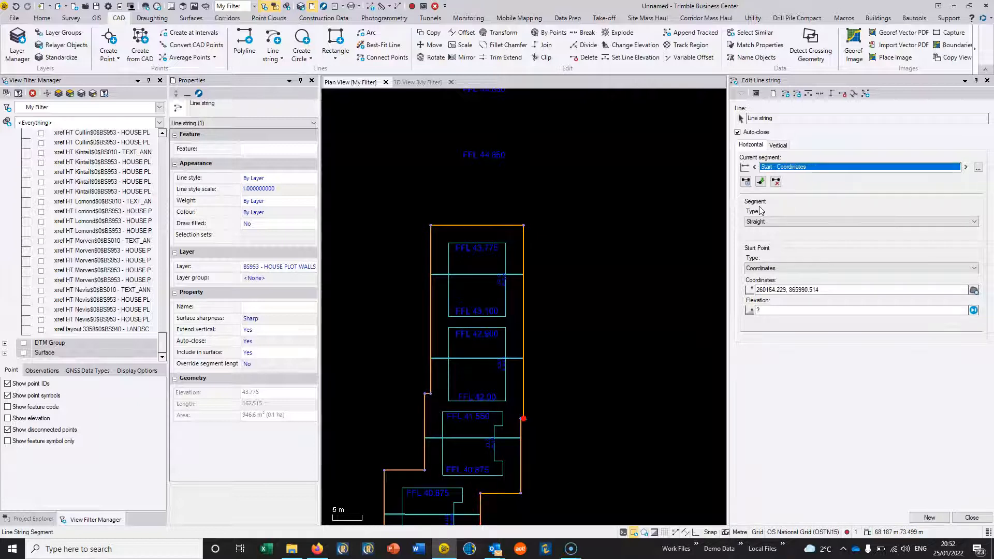
pyautogui.press('Down')
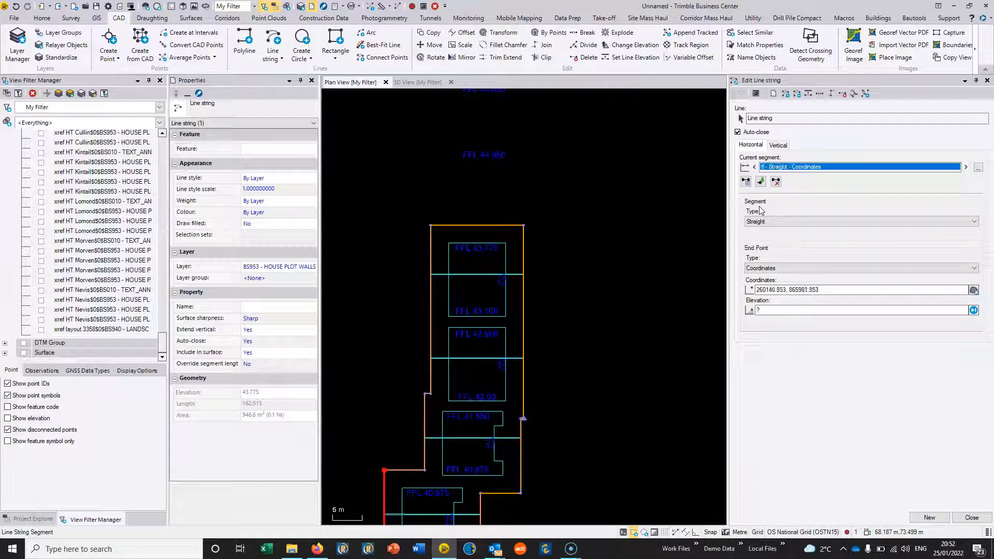
pyautogui.press('Down')
pyautogui.press('Down')
pyautogui.press('Down')
pyautogui.press('Down')
pyautogui.press('Down')
pyautogui.press('Up')
pyautogui.press('Up')
pyautogui.press('Up')
pyautogui.press('Up')
pyautogui.press('Up')
# - Delete the boundary line string's existing VPIs from its vertical geometry and start adding a new VPI
pyautogui.click(779, 145)
pyautogui.press('Up')
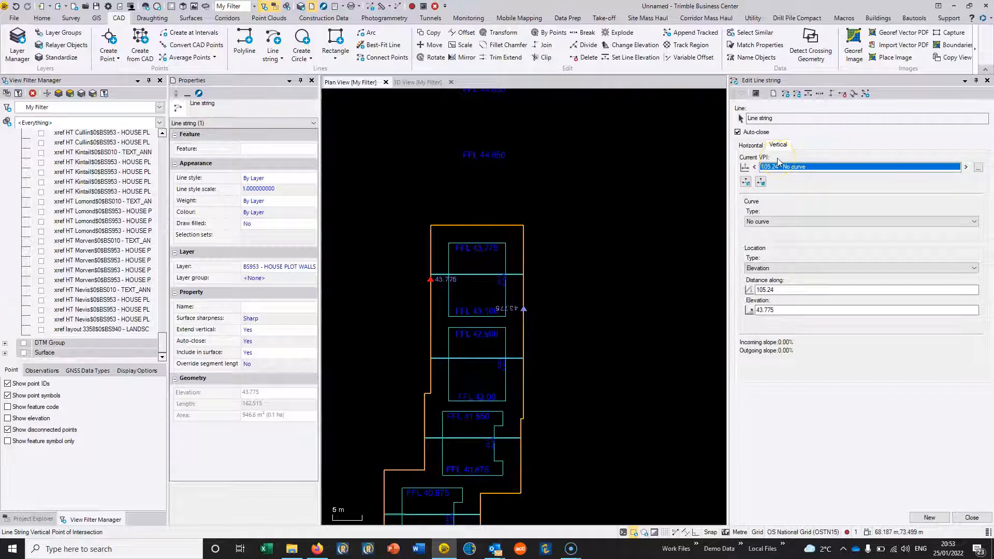
pyautogui.press('Down')
pyautogui.click(764, 181)
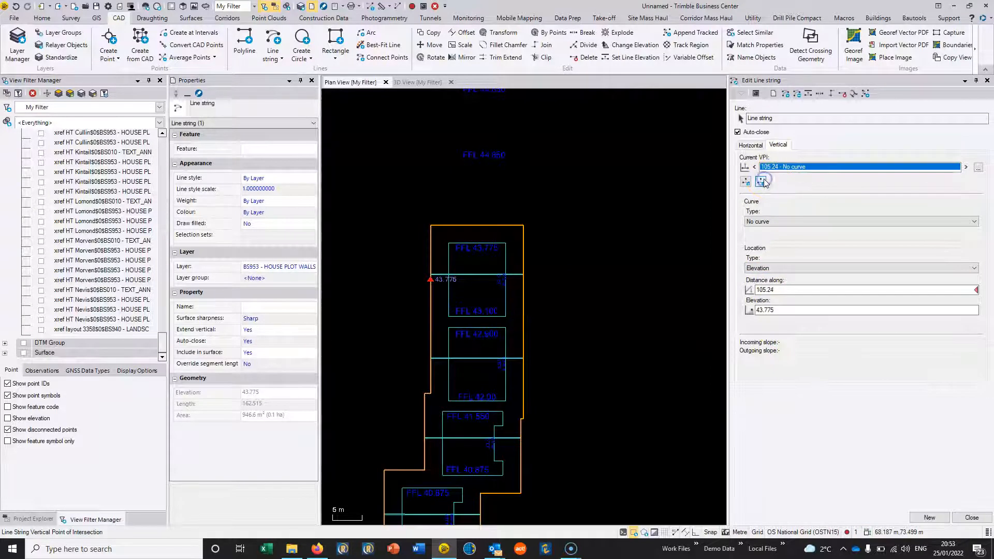
pyautogui.click(763, 181)
pyautogui.click(763, 181)
pyautogui.click(764, 181)
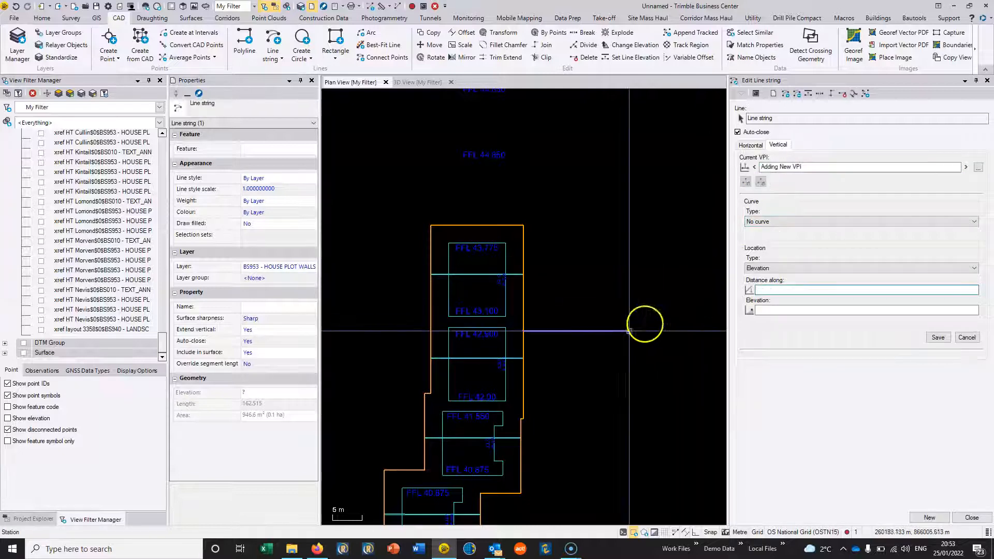
# - Add VPIs of 43.775 and 43.100 on the west boundary at the uppermost 675 mm step's upper and lower wall lines
pyautogui.moveTo(633, 266); pyautogui.dragTo(672, 171, button='middle')
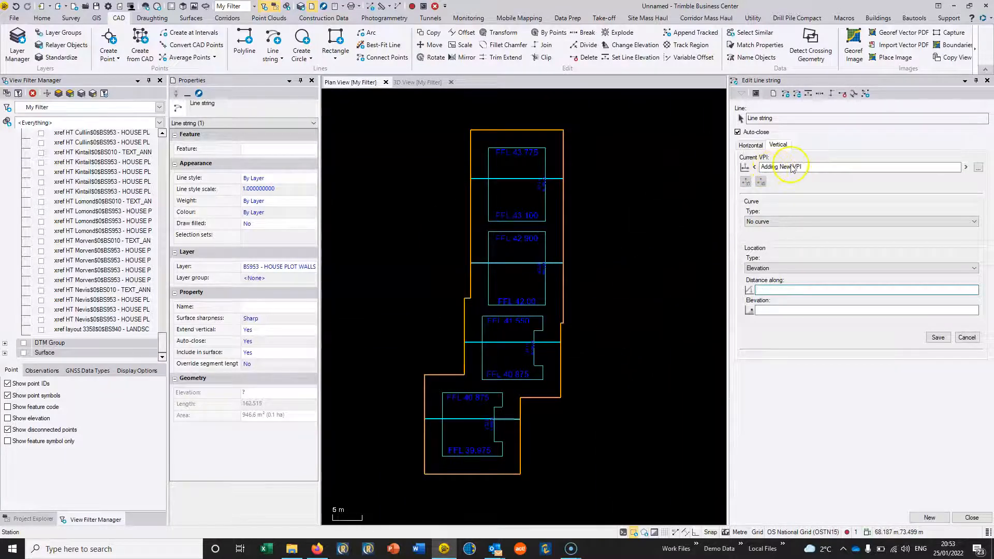
pyautogui.scroll(2, 480, 169)
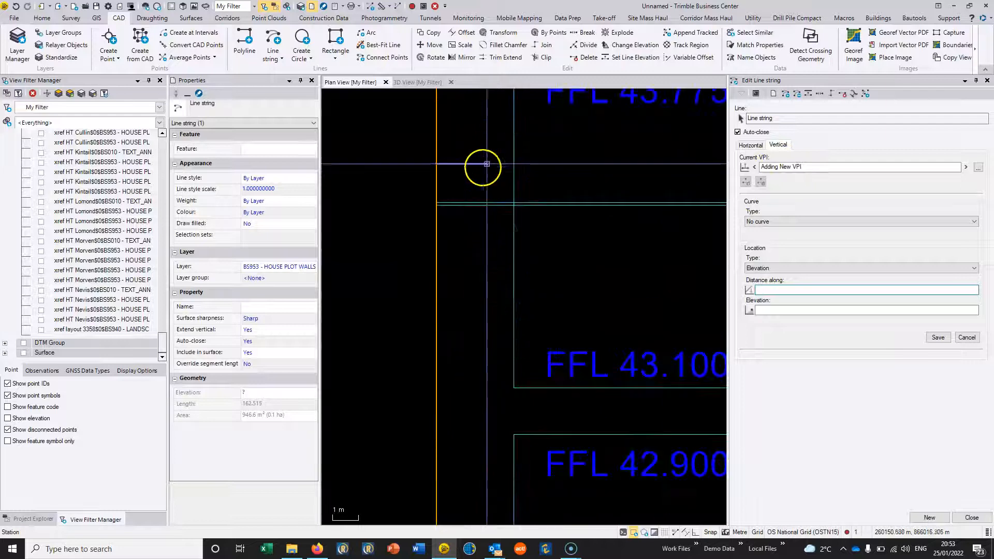
pyautogui.scroll(3, 462, 195)
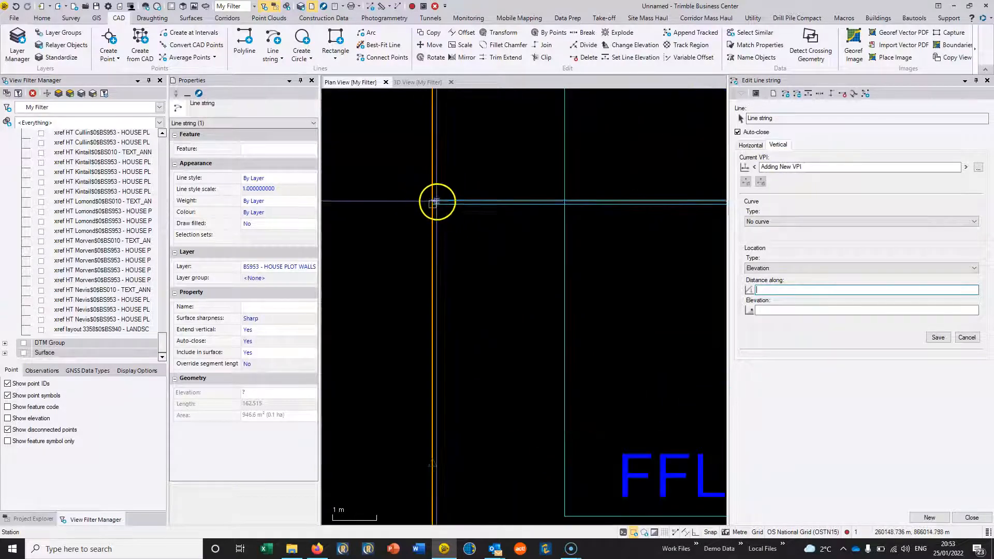
pyautogui.scroll(3, 432, 197)
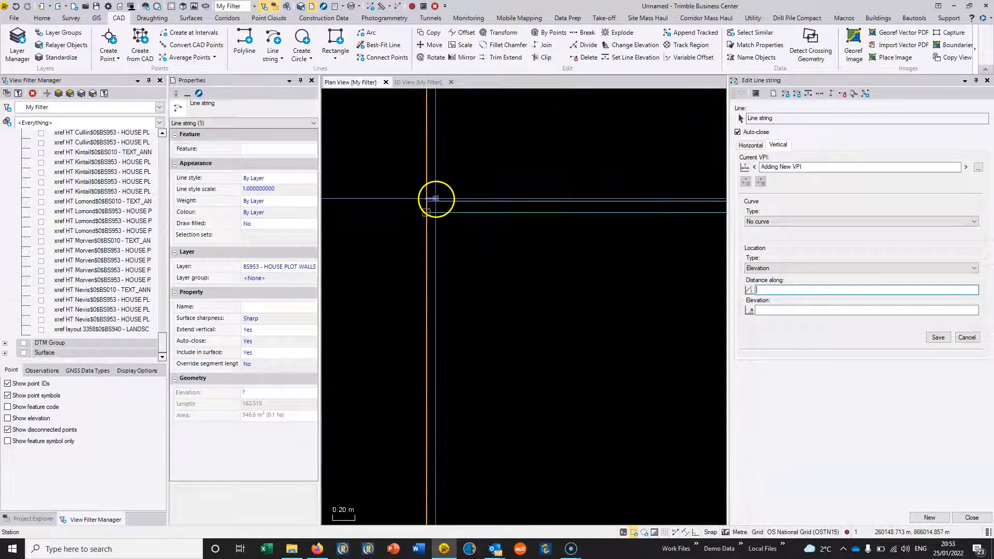
pyautogui.click(430, 199)
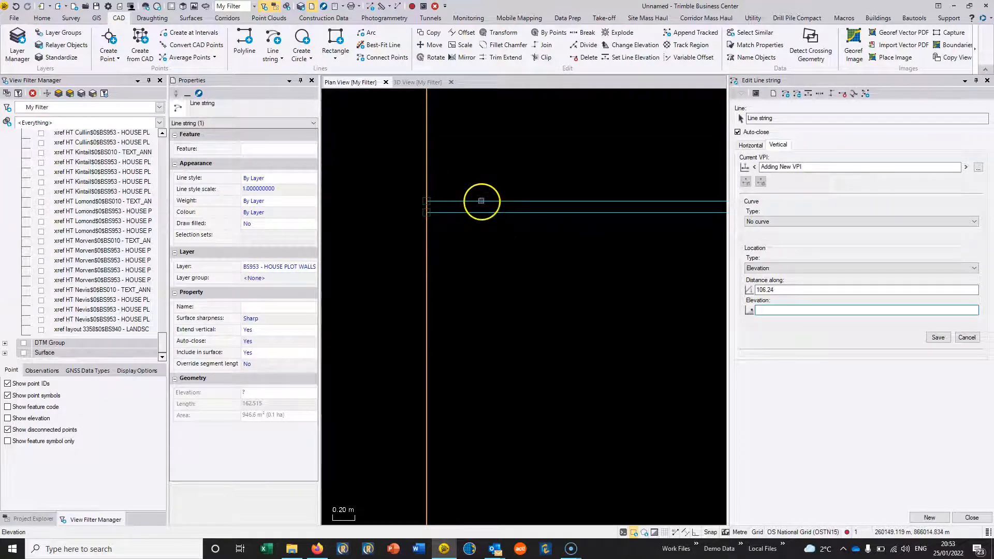
pyautogui.click(480, 201)
pyautogui.click(433, 212)
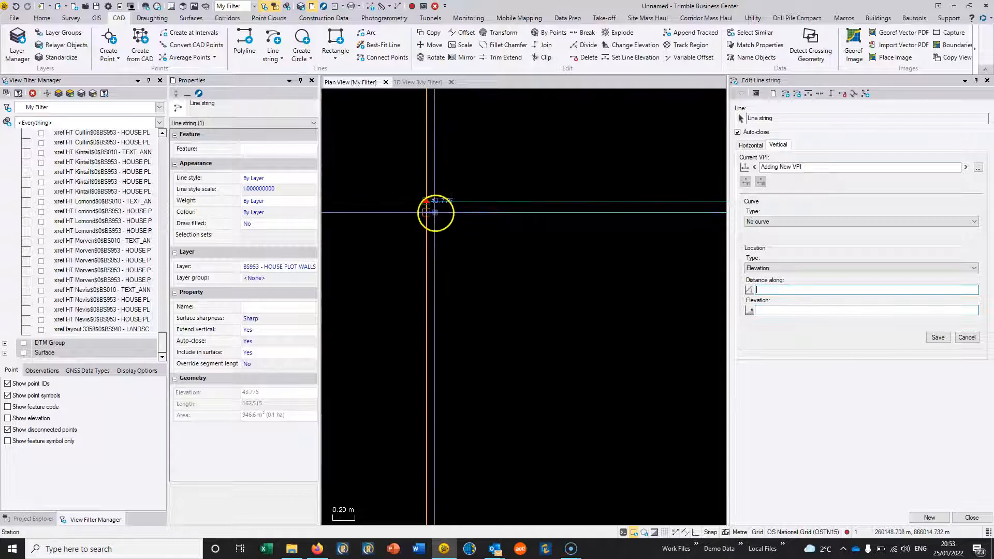
pyautogui.press('Return')
# - Add VPIs of 42.9 and 42 on the west boundary at the upper and lower wall lines between FFL 42.900 and 42.00
pyautogui.scroll(-10, 455, 223)
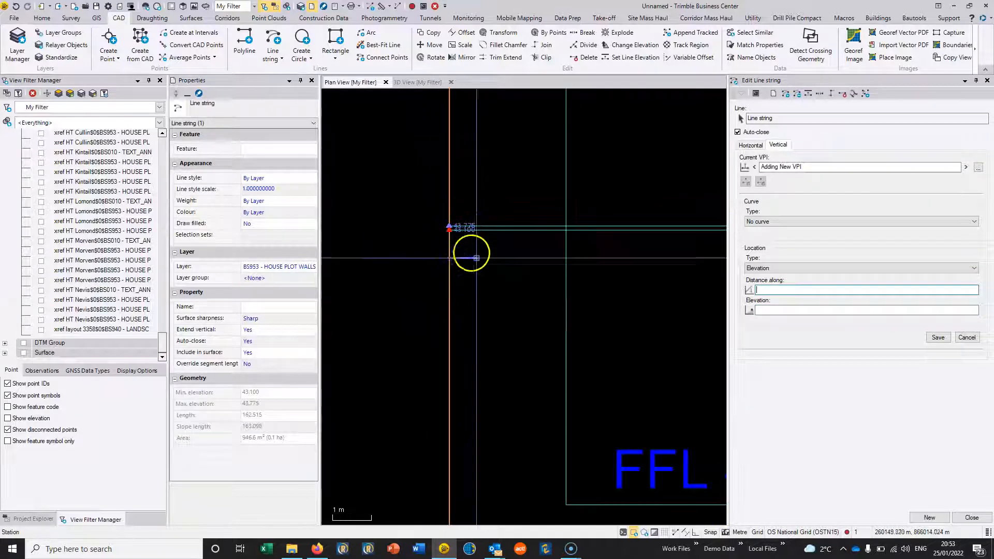
pyautogui.scroll(10, 503, 219)
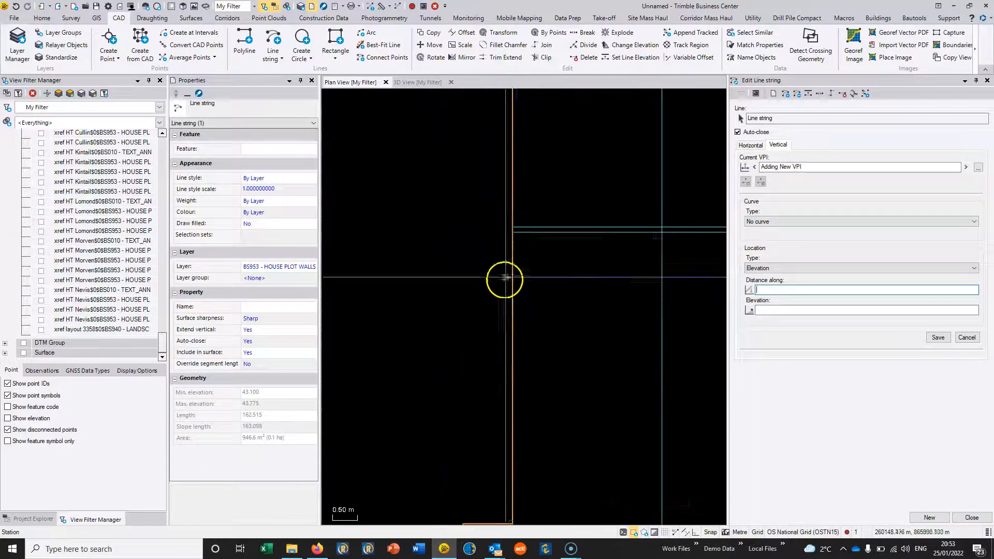
pyautogui.click(507, 204)
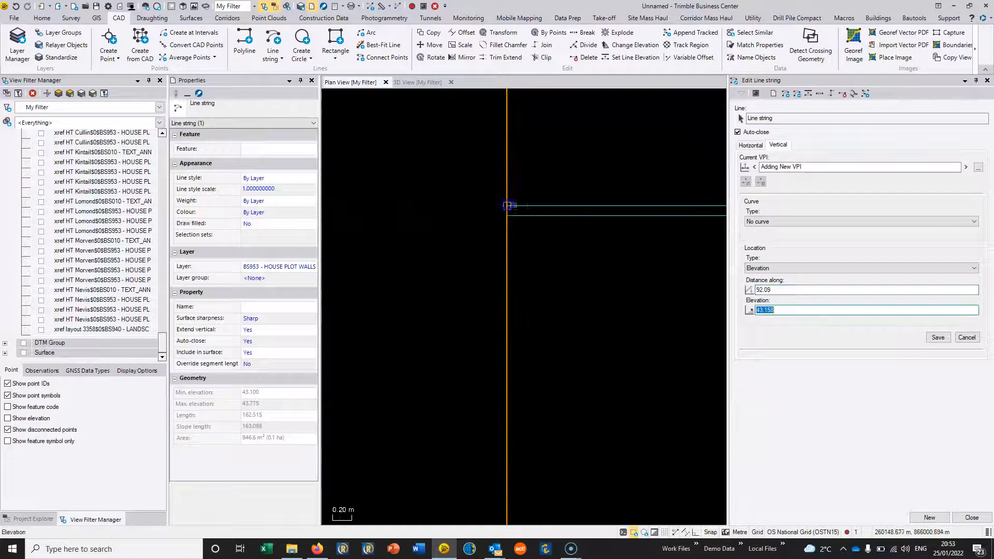
pyautogui.write('42.9')
pyautogui.press('Return')
pyautogui.click(507, 216)
pyautogui.write('42')
pyautogui.press('Return')
# - Add VPIs of 41.55 and 40.875 on the west boundary at the wall lines of the 675 mm step below FFL 41.550
pyautogui.scroll(-4, 557, 333)
pyautogui.moveTo(559, 277); pyautogui.dragTo(561, 151, button='middle')
pyautogui.moveTo(558, 414); pyautogui.dragTo(557, 213, button='middle')
pyautogui.scroll(-4, 555, 213)
pyautogui.scroll(5, 541, 346)
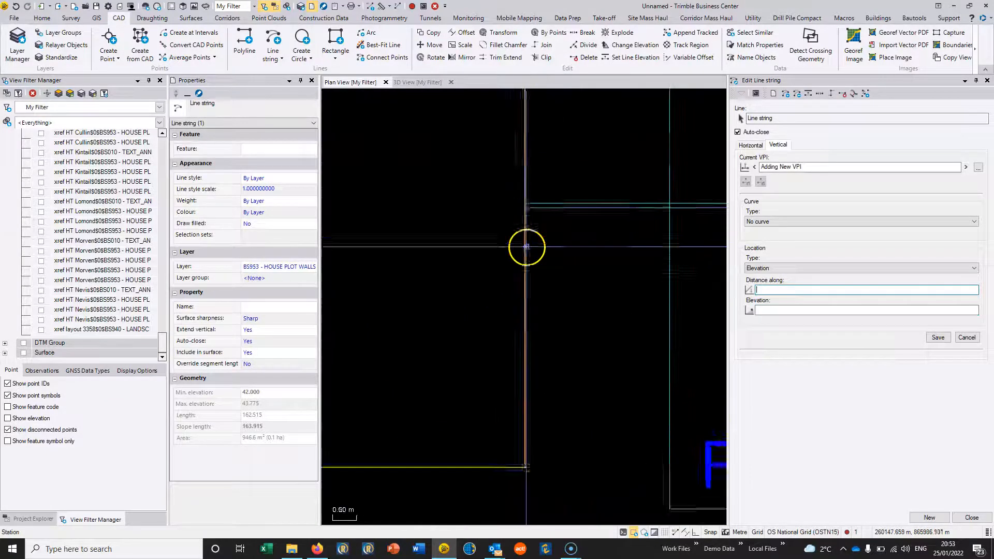
pyautogui.scroll(4, 522, 170)
pyautogui.click(522, 172)
pyautogui.write('41.55')
pyautogui.press('Return')
pyautogui.click(522, 185)
pyautogui.write('40.875')
pyautogui.press('Return')
# - Add VPIs of 40.875 and 39.975 on the west boundary at the wall lines of the 900 mm step in the lowest plot
pyautogui.scroll(-5, 540, 249)
pyautogui.scroll(-1, 538, 392)
pyautogui.moveTo(541, 396); pyautogui.dragTo(565, 212, button='middle')
pyautogui.scroll(-3, 369, 304)
pyautogui.moveTo(369, 304); pyautogui.dragTo(574, 263, button='middle')
pyautogui.scroll(8, 559, 355)
pyautogui.click(584, 270)
pyautogui.press('Return')
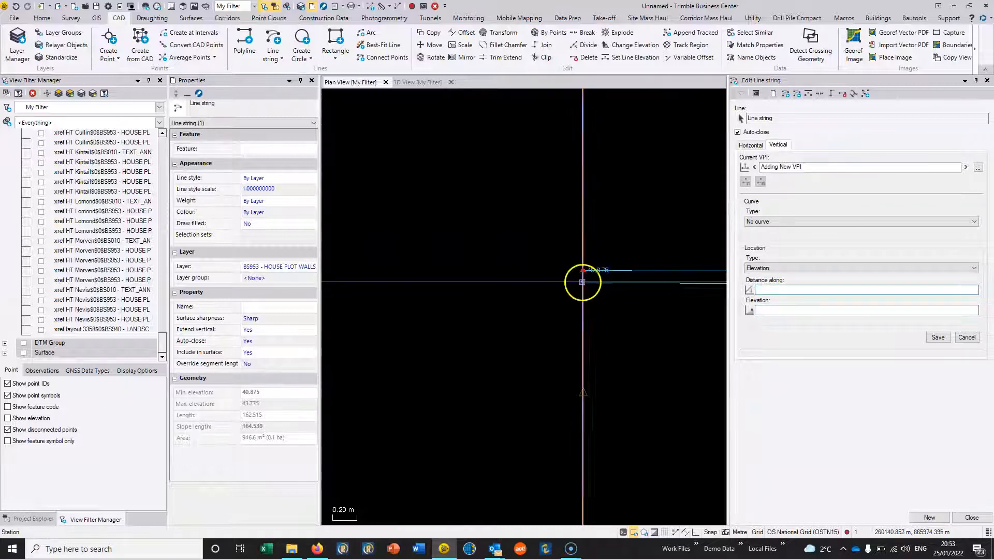
pyautogui.click(582, 285)
pyautogui.write('39.975')
pyautogui.press('Return')
# - Add VPIs on the east boundary at the lowest plot's 900 mm step, matching its lower and upper wall line elevations
pyautogui.scroll(-11, 594, 337)
pyautogui.scroll(8, 550, 337)
pyautogui.click(559, 331)
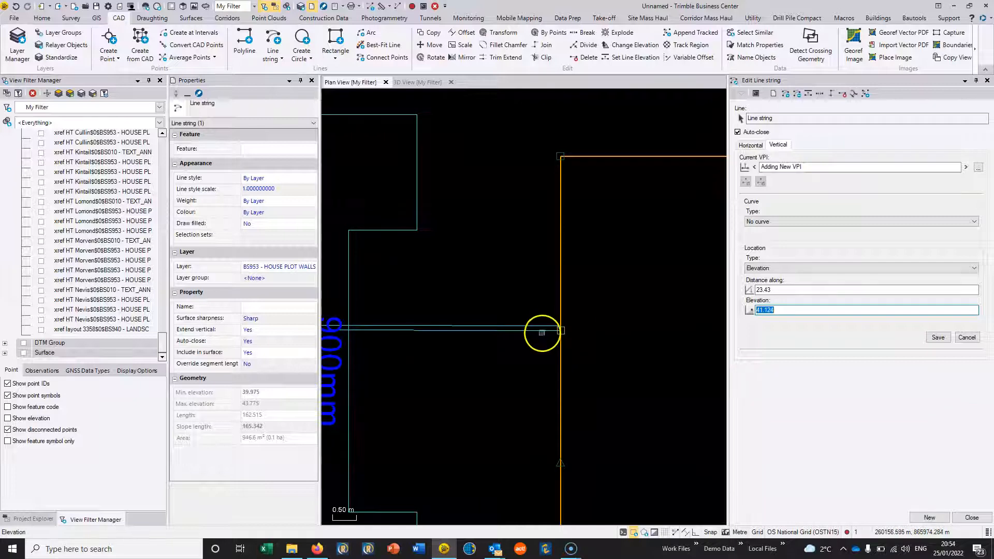
pyautogui.press('Return')
pyautogui.scroll(3, 561, 322)
pyautogui.click(560, 326)
pyautogui.press('Return')
# - Add east boundary VPIs at the step below FFL 41.550, using 40.875 at the lower wall line and the wall's elevation at the upper
pyautogui.scroll(-5, 560, 326)
pyautogui.scroll(5, 535, 233)
pyautogui.click(543, 270)
pyautogui.press('Return')
pyautogui.click(546, 259)
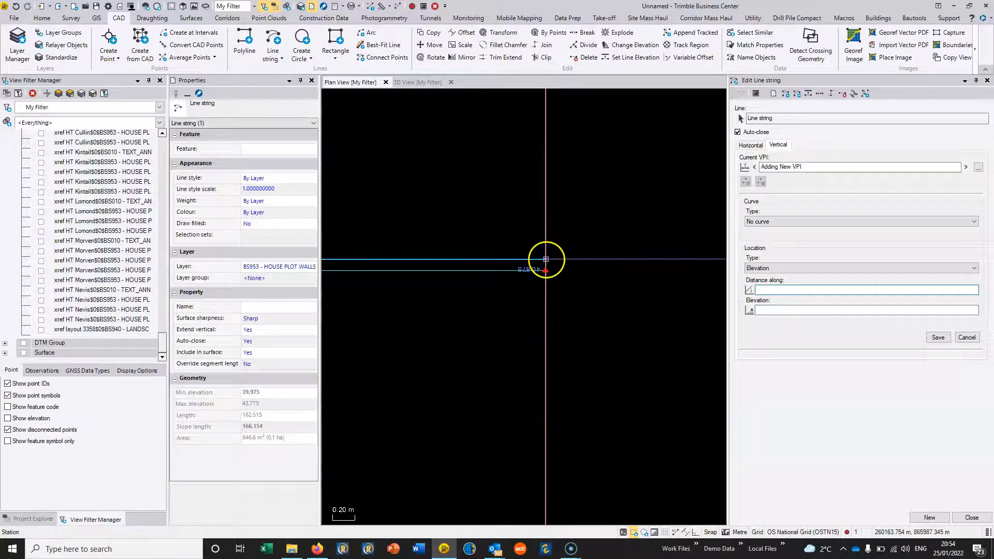
pyautogui.press('Return')
# - Add VPIs on the east boundary at the wall lines between FFL 42.00 and 42.900, matching each line's elevation
pyautogui.scroll(-3, 527, 259)
pyautogui.moveTo(535, 209); pyautogui.dragTo(522, 391, button='middle')
pyautogui.scroll(-3, 522, 391)
pyautogui.moveTo(496, 166); pyautogui.dragTo(498, 305, button='middle')
pyautogui.scroll(4, 501, 317)
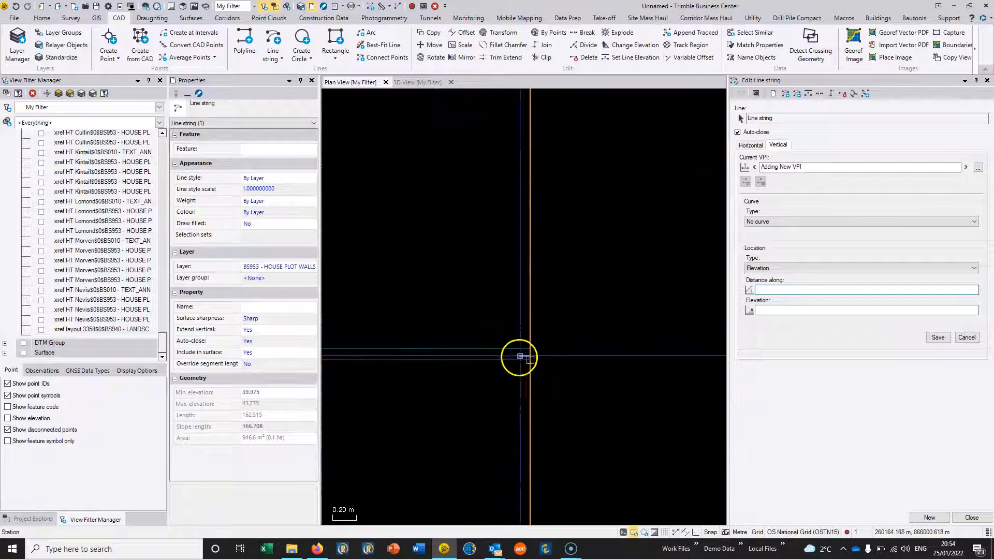
pyautogui.click(530, 362)
pyautogui.click(530, 348)
pyautogui.press('Return')
# - Add east boundary VPIs at the uppermost step, using 43.100 for the lower wall line, plus the upper wall line's elevation, and close Edit Line string
pyautogui.scroll(-5, 530, 348)
pyautogui.moveTo(487, 125); pyautogui.dragTo(487, 324, button='middle')
pyautogui.scroll(3, 510, 366)
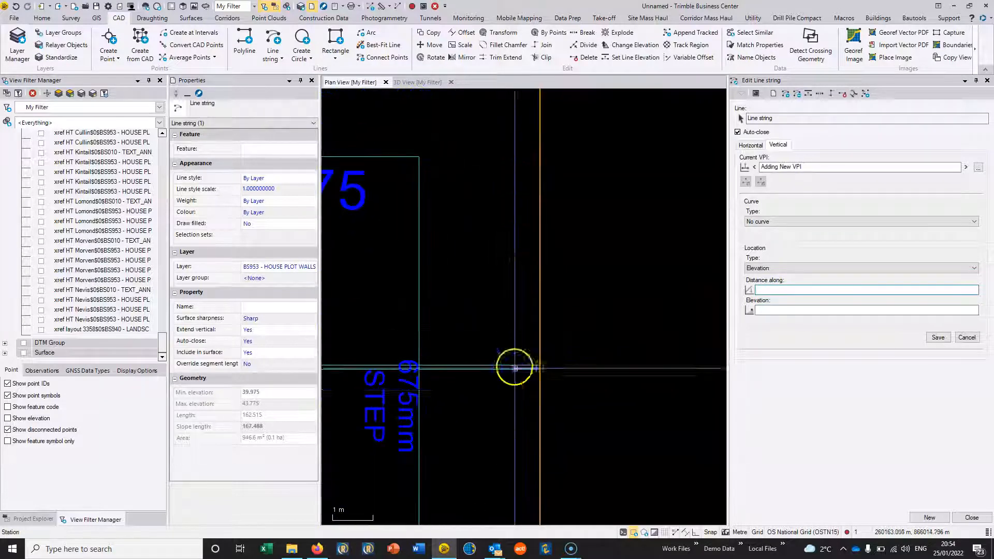
pyautogui.scroll(2, 539, 366)
pyautogui.click(538, 365)
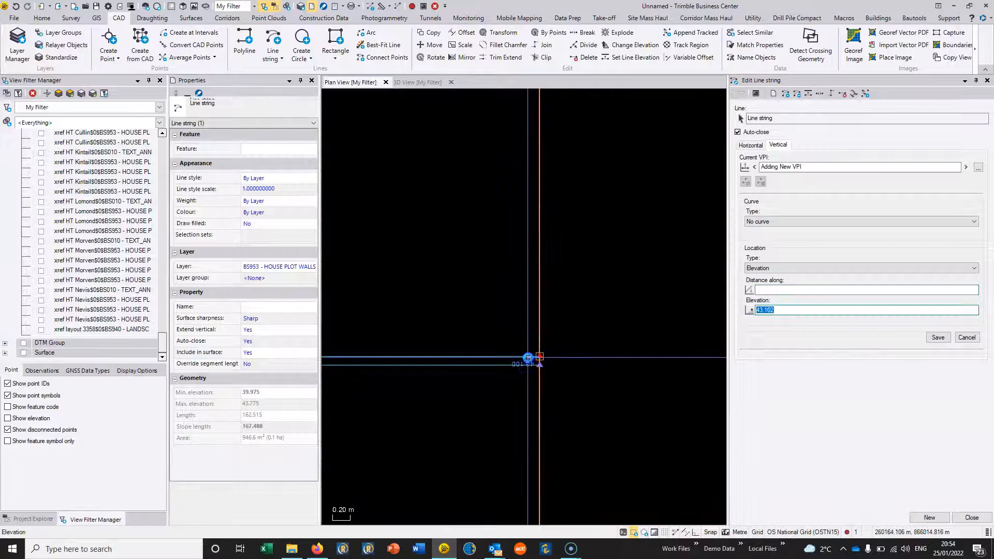
pyautogui.scroll(-5, 537, 356)
pyautogui.press('Return')
pyautogui.scroll(-3, 502, 176)
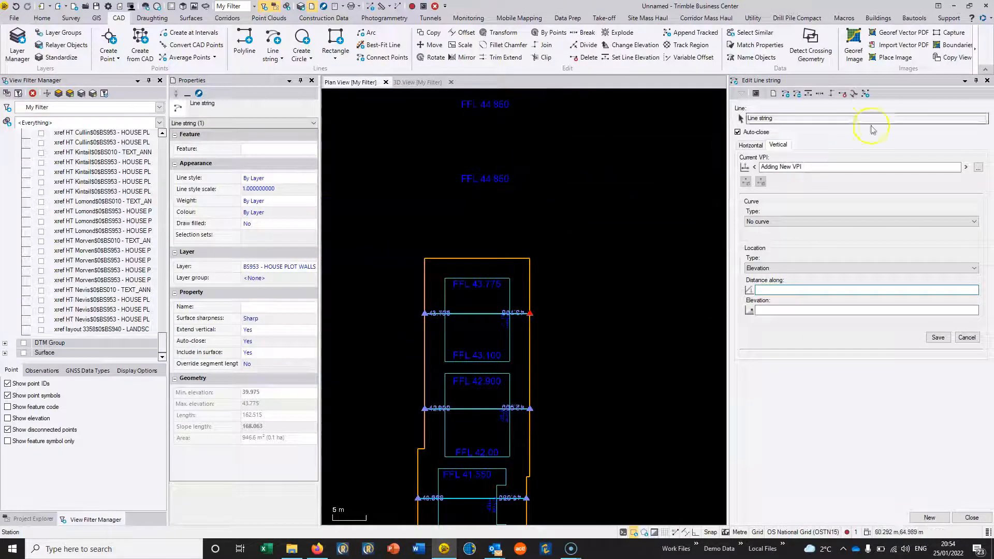
pyautogui.click(987, 80)
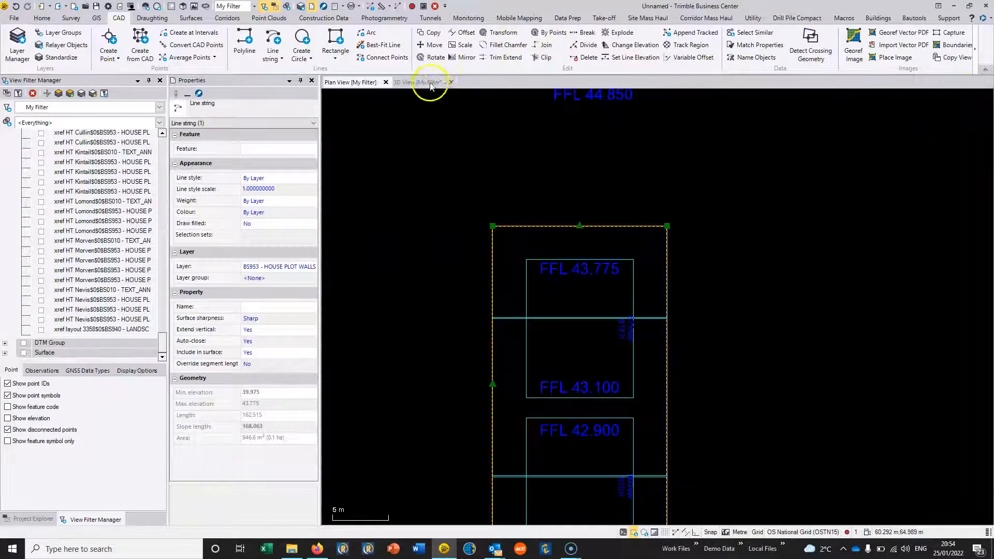
# - Examine the stepped boundary and wall lines in the 3D view, then deselect the boundary in the plan view
pyautogui.click(430, 82)
pyautogui.moveTo(567, 240)
pyautogui.mouseDown()
pyautogui.moveTo(639, 259)
pyautogui.moveTo(654, 225)
pyautogui.moveTo(716, 204)
pyautogui.moveTo(594, 215)
pyautogui.moveTo(640, 206)
pyautogui.mouseUp()
pyautogui.scroll(10, 654, 226)
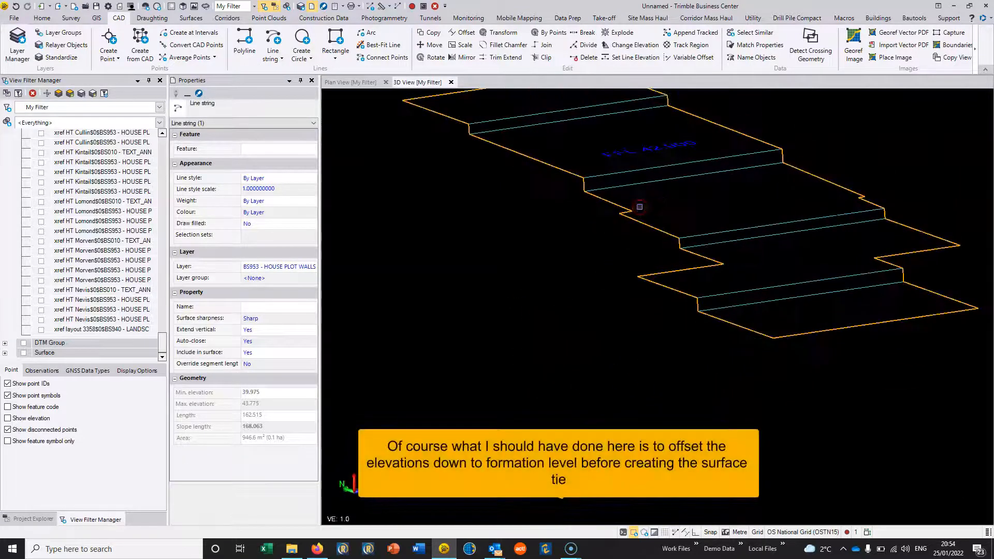
pyautogui.click(362, 82)
pyautogui.scroll(-6, 526, 302)
pyautogui.scroll(4, 555, 287)
pyautogui.click(691, 270)
pyautogui.moveTo(544, 360); pyautogui.dragTo(601, 309, button='middle')
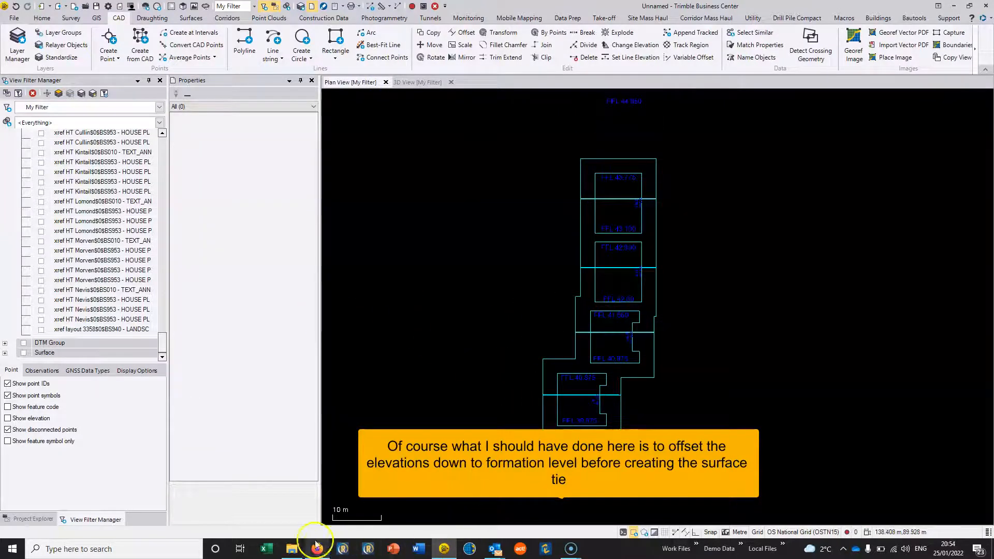
# - Display the Surface group in the view filter and check the plots against the surface in the 3D view
pyautogui.click(23, 353)
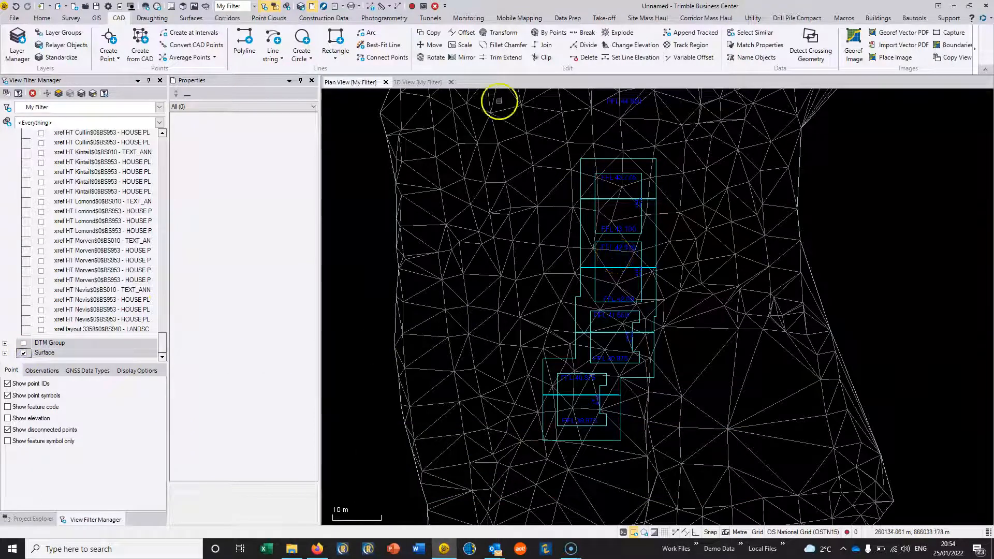
pyautogui.click(417, 82)
pyautogui.keyDown('shift'); pyautogui.moveTo(652, 273); pyautogui.dragTo(614, 236, button='middle'); pyautogui.keyUp('shift')
pyautogui.click(366, 83)
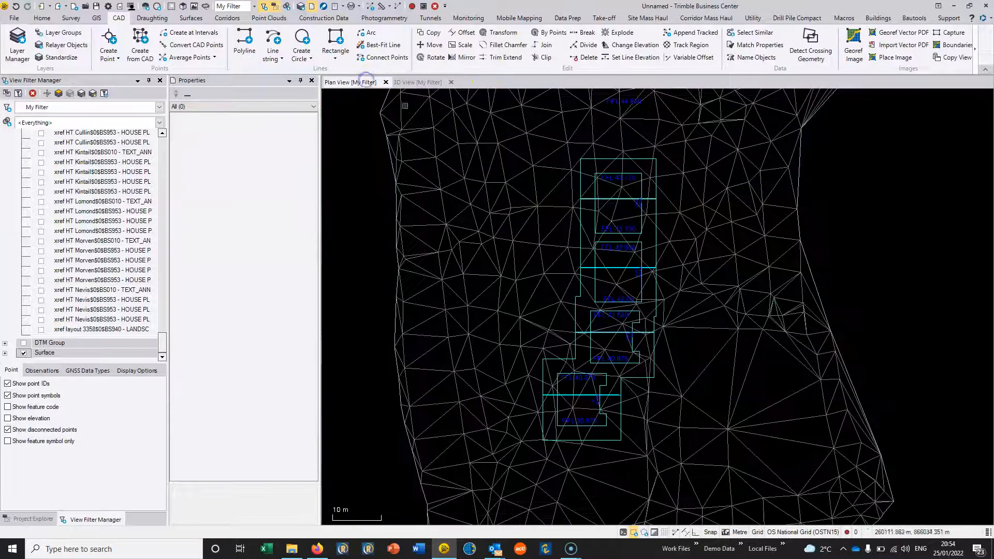
# - Start a surface tie named "tie" with the outer boundary as reference line and Site Strip 29.06.21 as target surface
pyautogui.scroll(8, 627, 211)
pyautogui.click(669, 249)
pyautogui.scroll(-4, 723, 242)
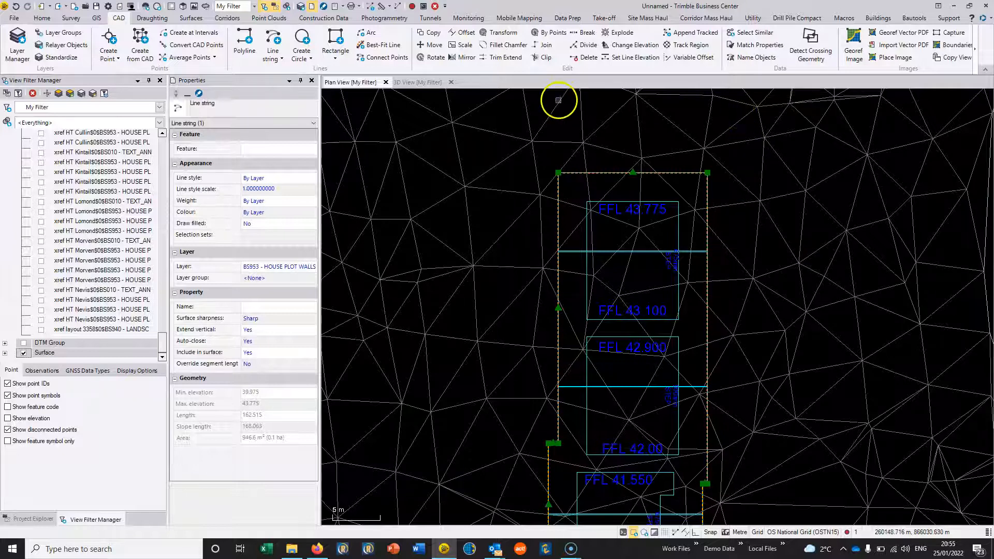
pyautogui.click(191, 19)
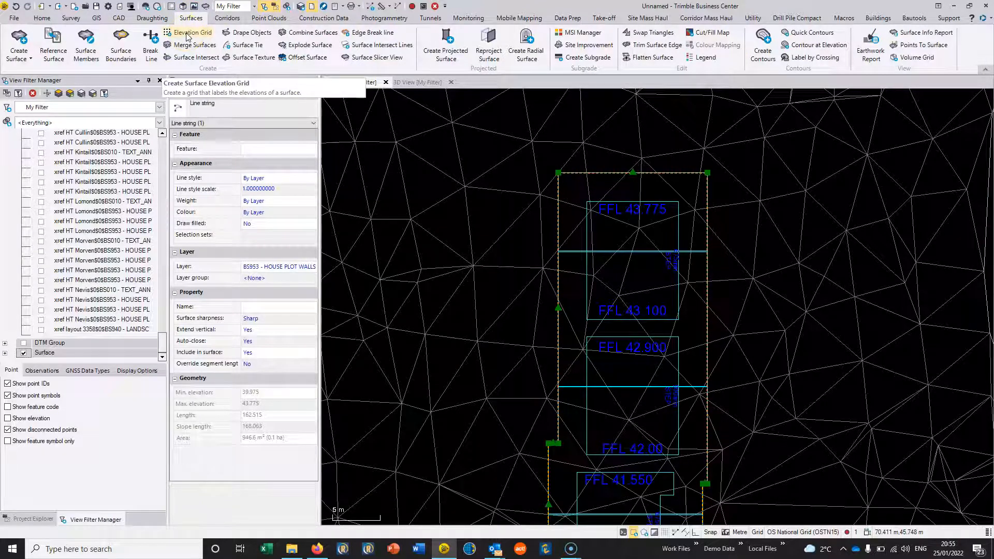
pyautogui.click(248, 45)
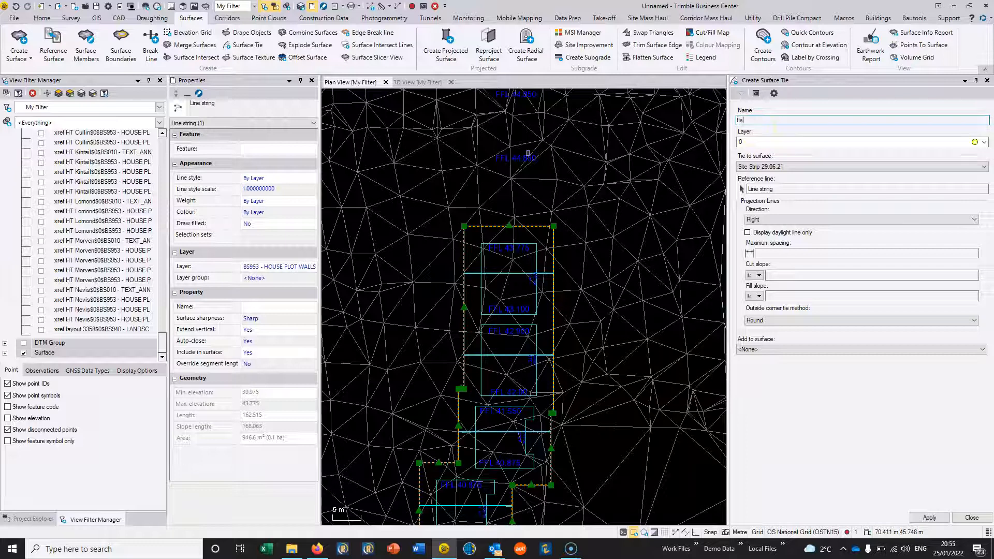
pyautogui.click(765, 166)
pyautogui.click(764, 176)
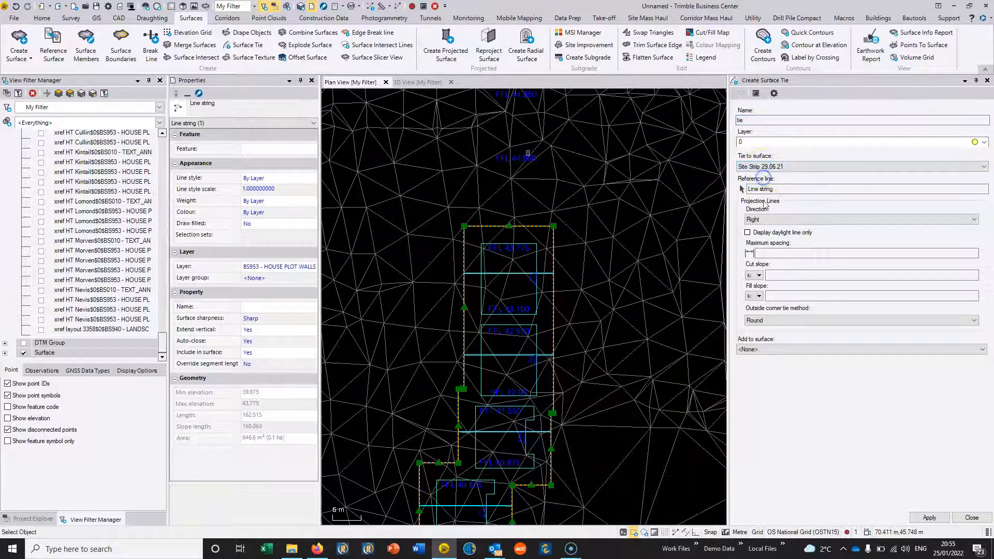
# - Reselect the outer plot boundary as reference line, and set the tie's projection direction to Left with a maximum spacing of 2.000
pyautogui.click(774, 189)
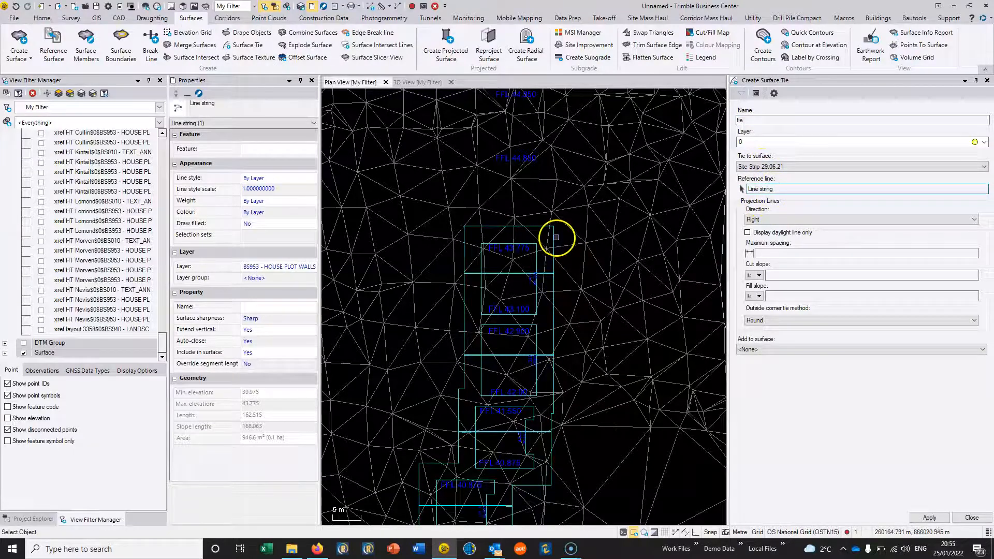
pyautogui.click(553, 235)
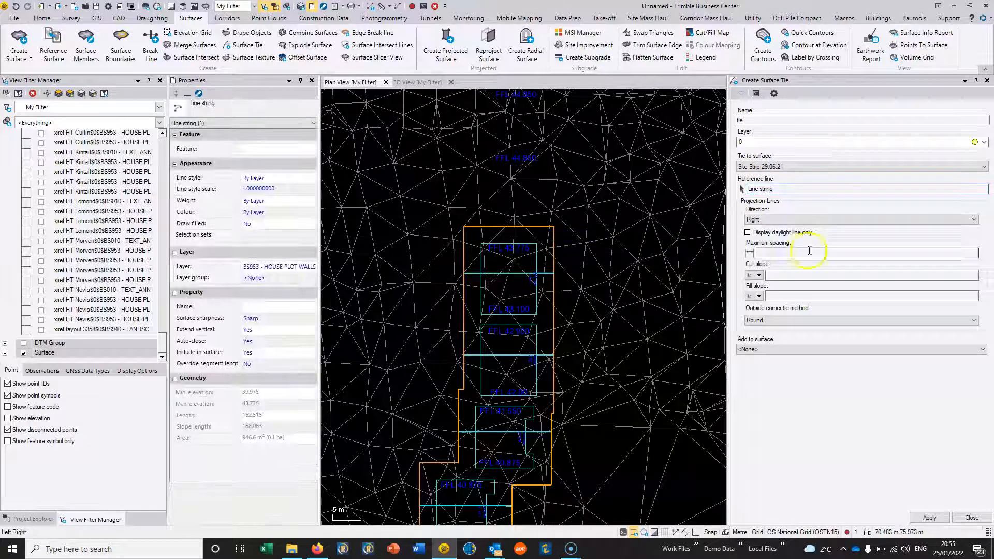
pyautogui.click(759, 221)
pyautogui.click(541, 189)
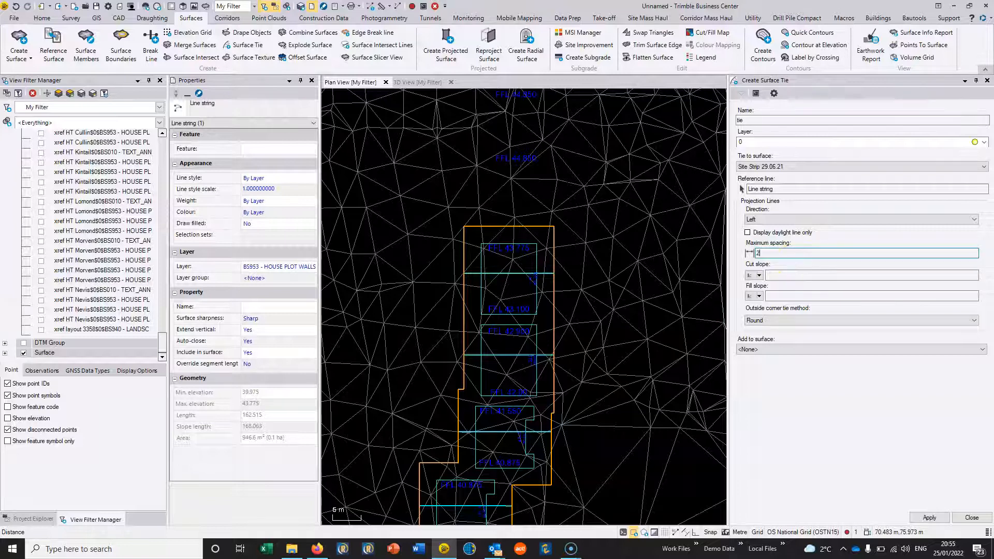
# - Set the tie's cut and fill slopes to 1:2.000 with Round outside corners, and apply the surface tie
pyautogui.click(794, 279)
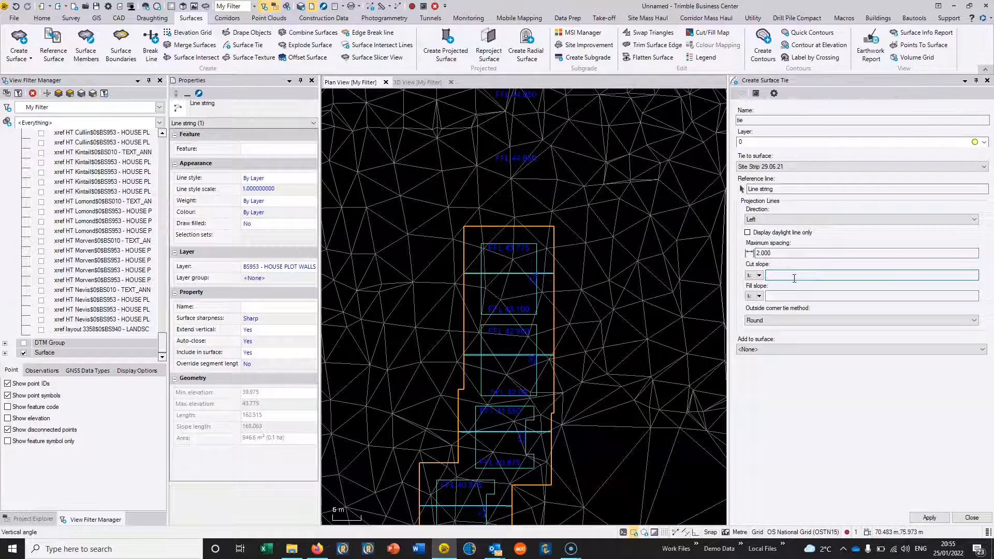
pyautogui.write('2')
pyautogui.press('capslock')
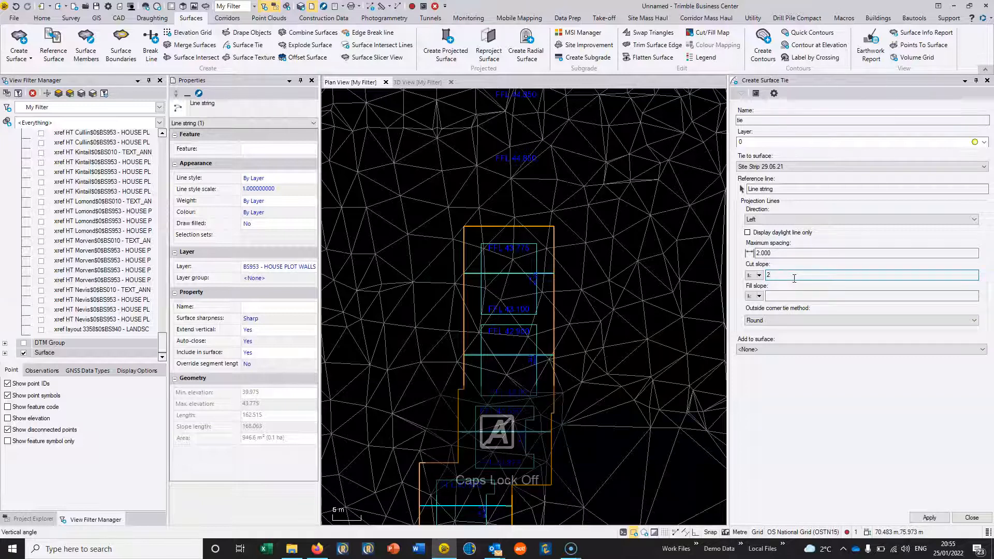
pyautogui.press('Tab')
pyautogui.write('2')
pyautogui.press('capslock')
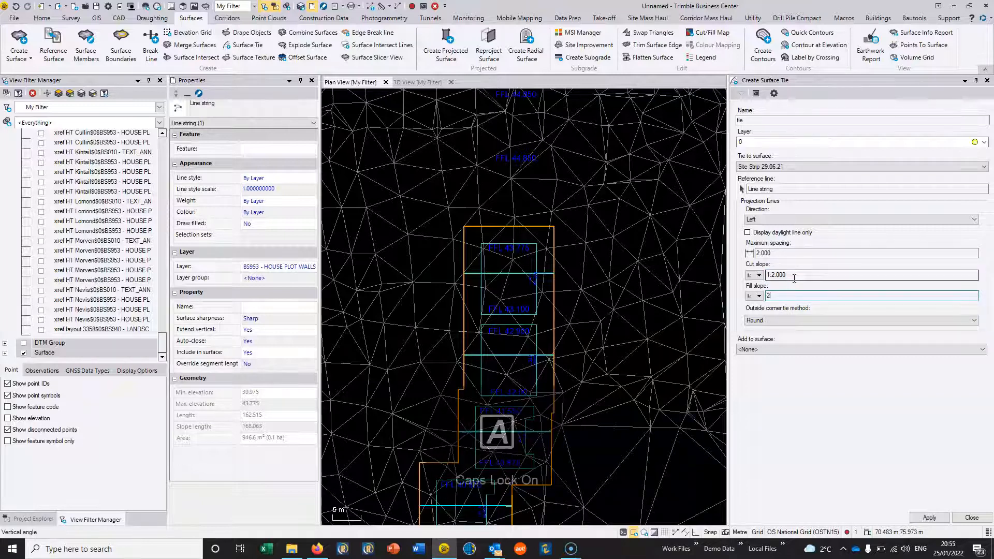
pyautogui.click(786, 324)
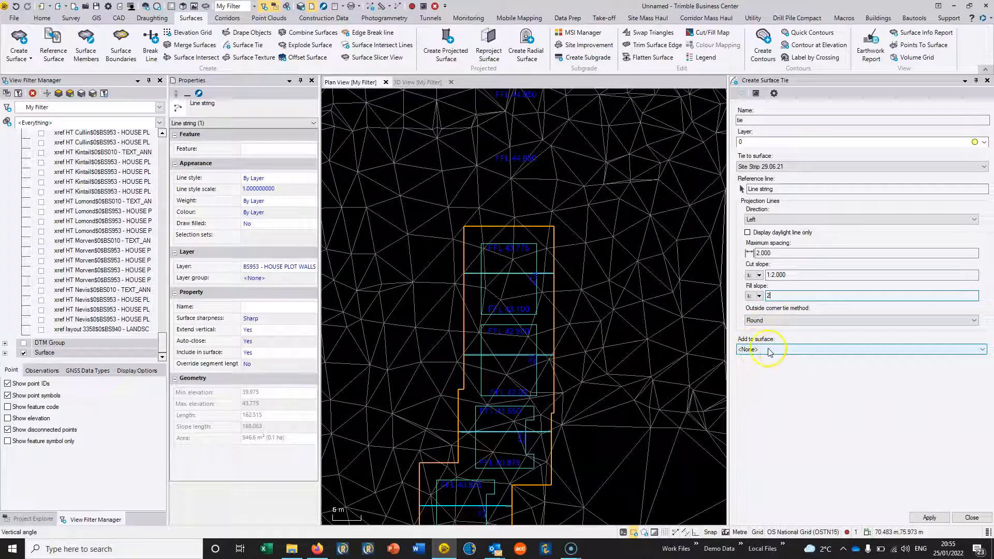
pyautogui.click(928, 518)
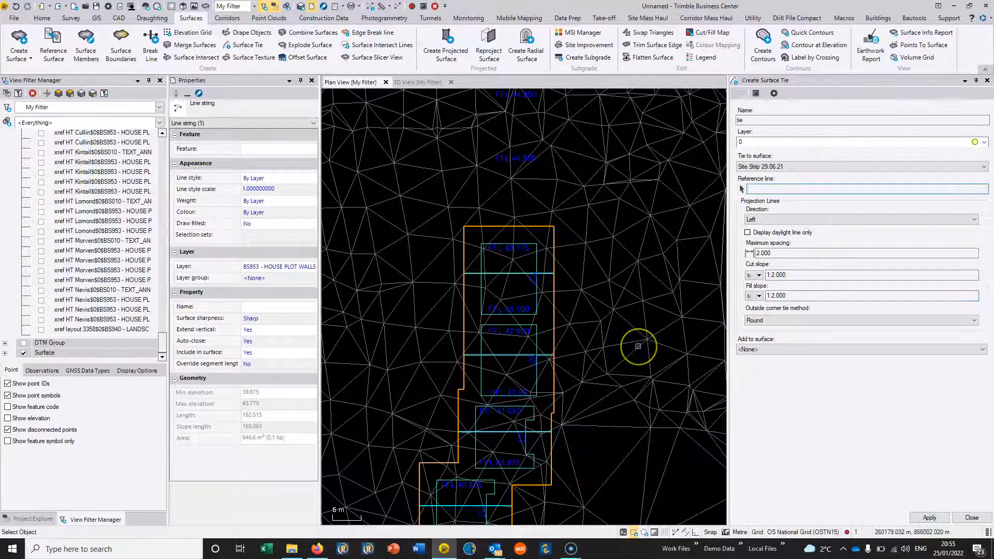
# - Display layer 0 in the view filter to show the surface tie around the plots in the plan view
pyautogui.scroll(-3, 637, 346)
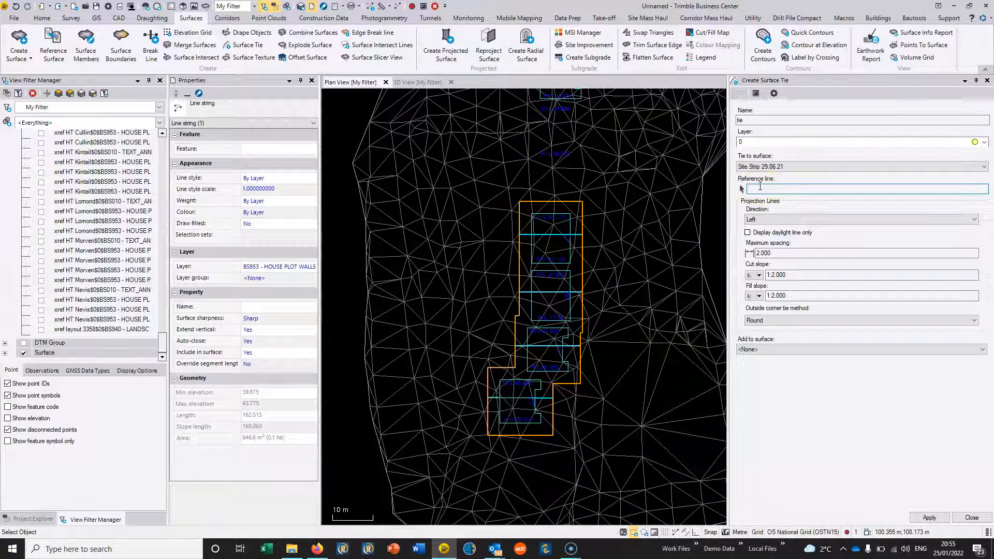
pyautogui.moveTo(166, 341); pyautogui.dragTo(166, 178)
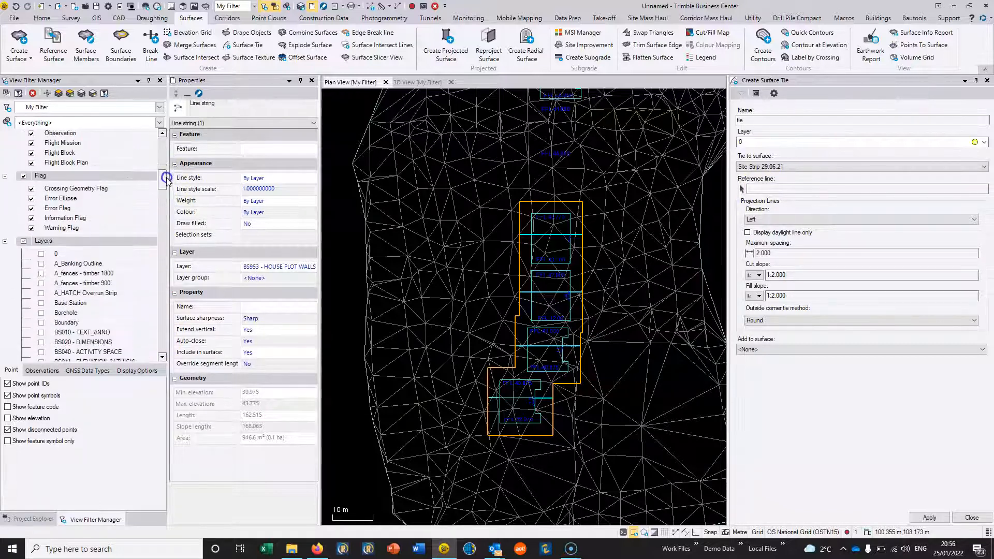
pyautogui.click(41, 245)
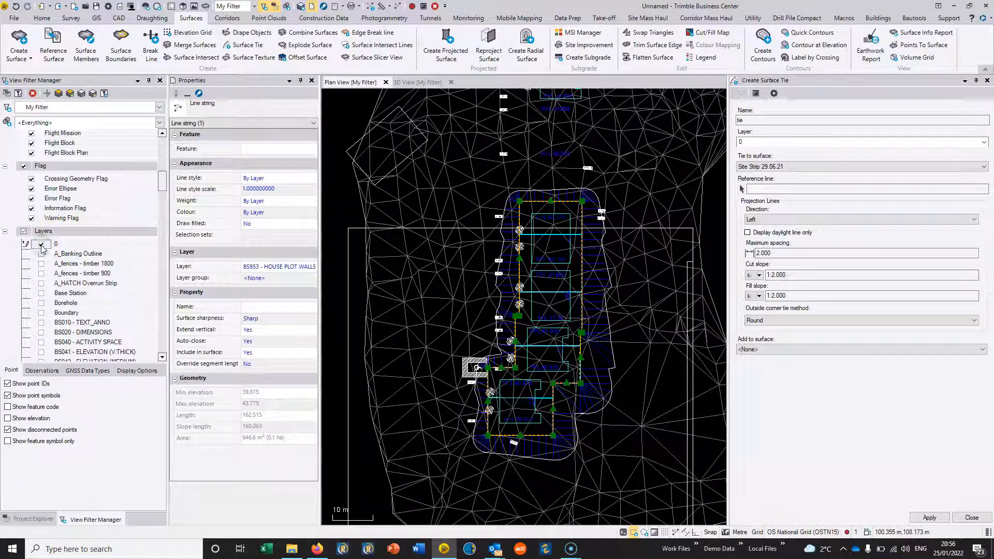
pyautogui.scroll(2, 516, 210)
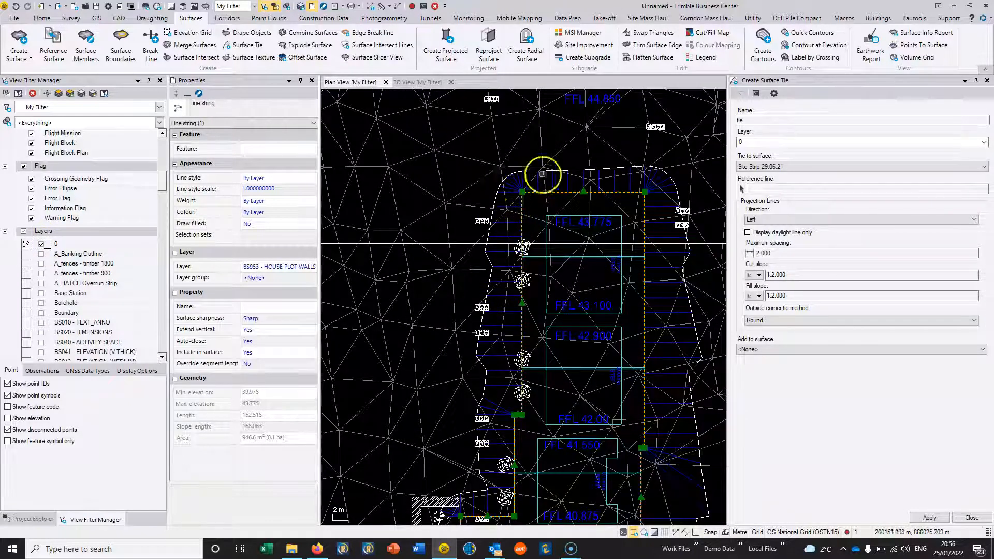
# - Expand the Surface group in the view filter and examine the tie slopes against the site strip surface in plan and 3D
pyautogui.moveTo(156, 182); pyautogui.dragTo(141, 354)
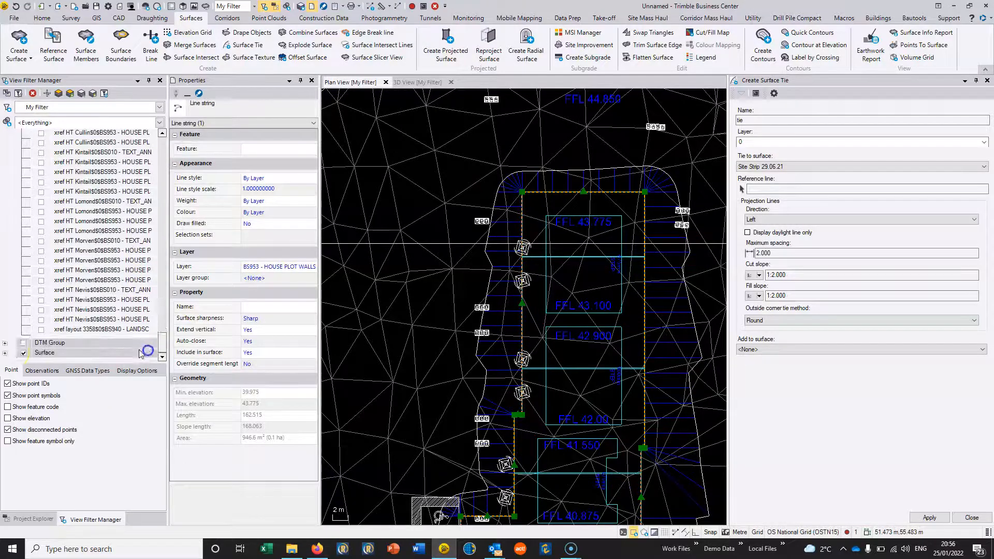
pyautogui.click(5, 353)
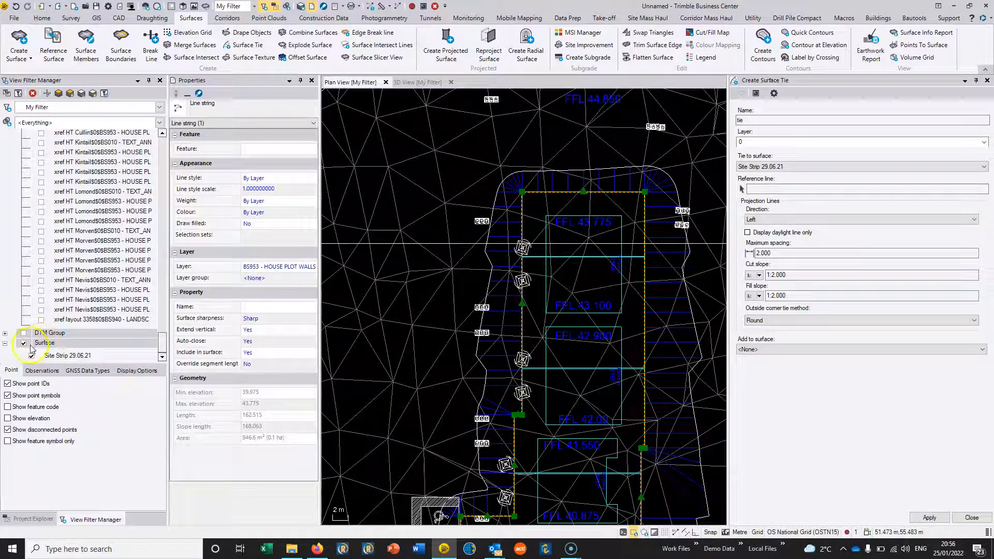
pyautogui.scroll(-2, 652, 249)
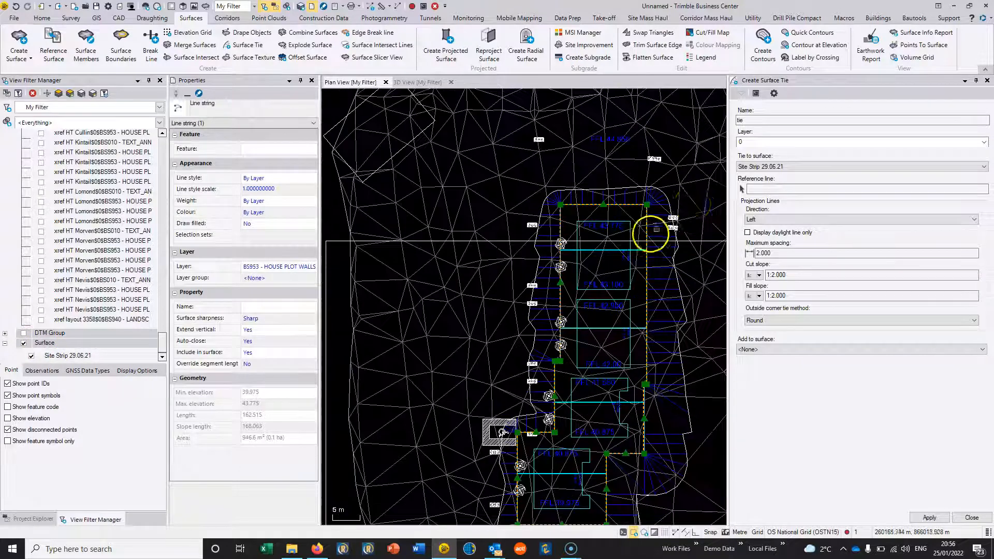
pyautogui.moveTo(685, 194); pyautogui.dragTo(544, 166, button='middle')
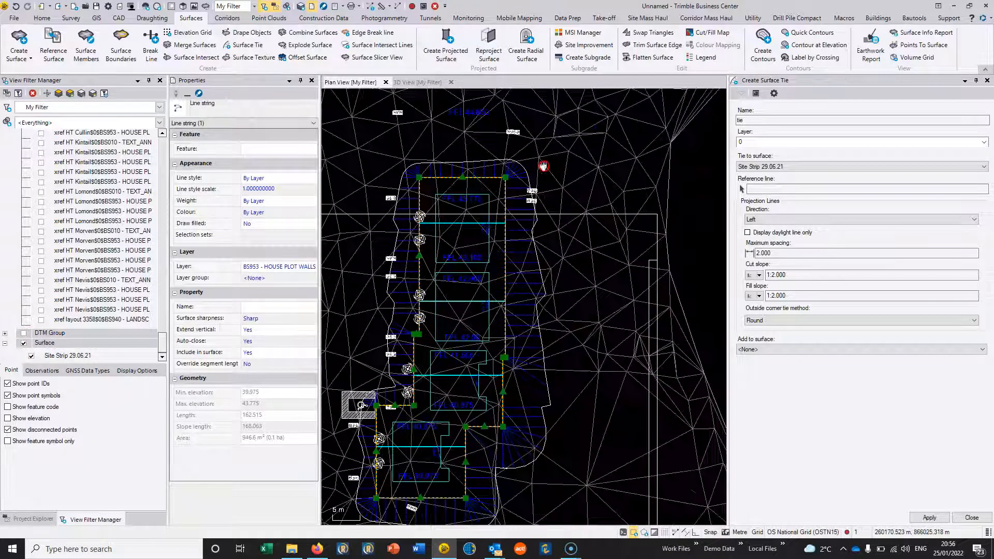
pyautogui.click(415, 86)
pyautogui.moveTo(526, 222); pyautogui.dragTo(544, 173)
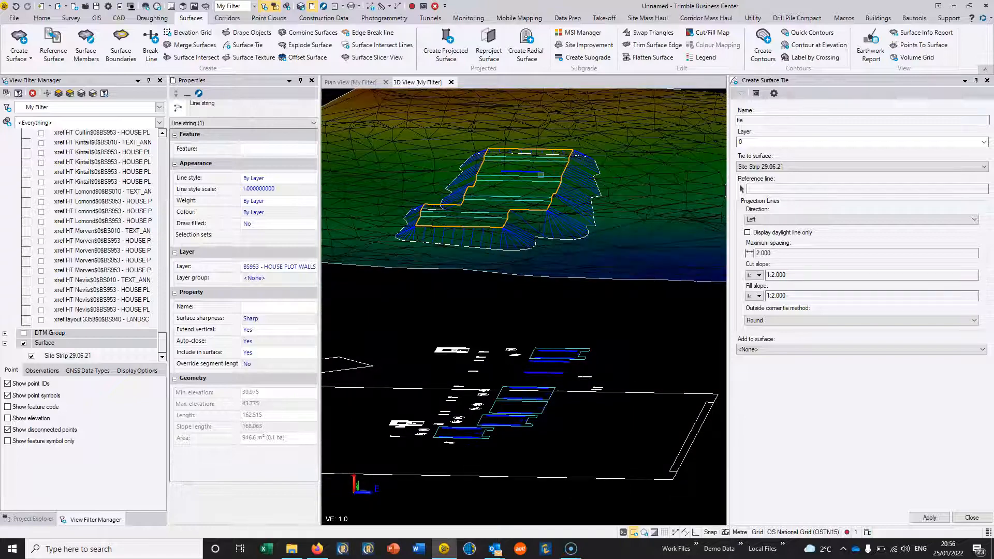